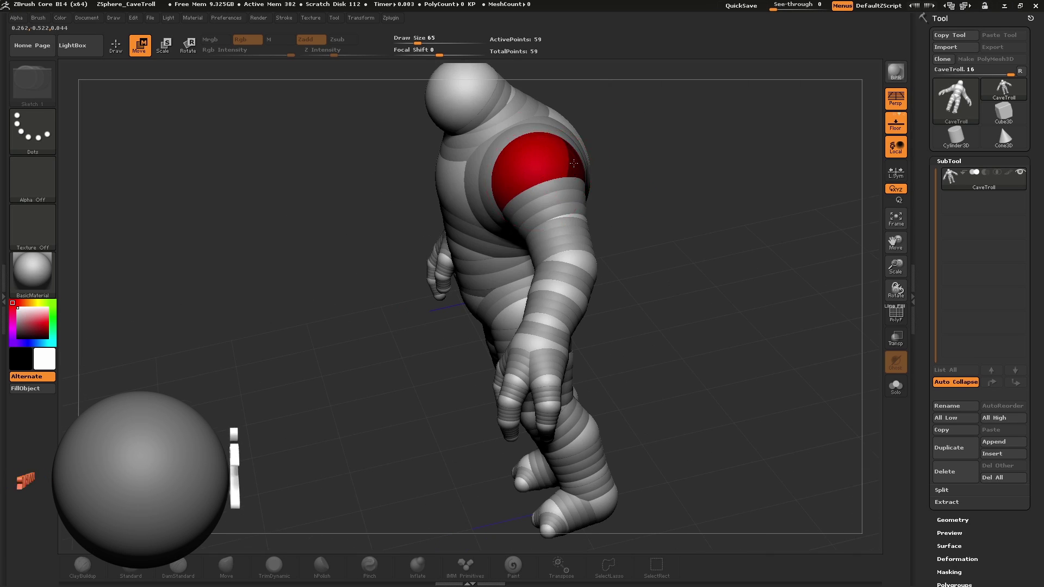
# Scale the ZSpheres in the cave troll's shoulder and torso area
pyautogui.press('e')
pyautogui.moveTo(488, 140); pyautogui.dragTo(507, 131)
pyautogui.moveTo(481, 245); pyautogui.dragTo(519, 232)
# Pose the ZSphere dragon by rotating its wing arm and neck
pyautogui.moveTo(699, 215); pyautogui.dragTo(750, 250)
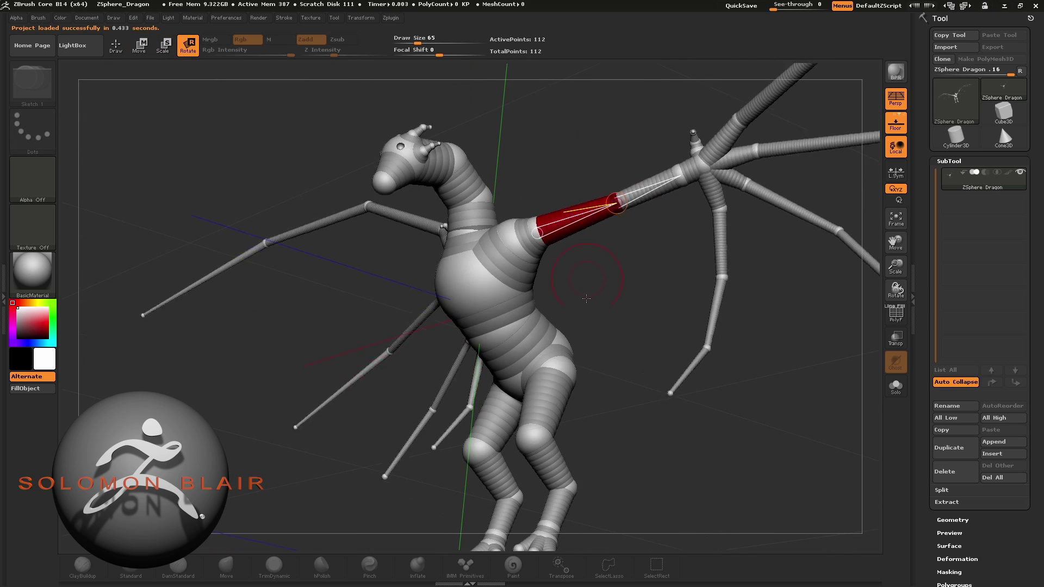
pyautogui.moveTo(553, 301); pyautogui.dragTo(519, 299)
pyautogui.moveTo(489, 177); pyautogui.dragTo(502, 166)
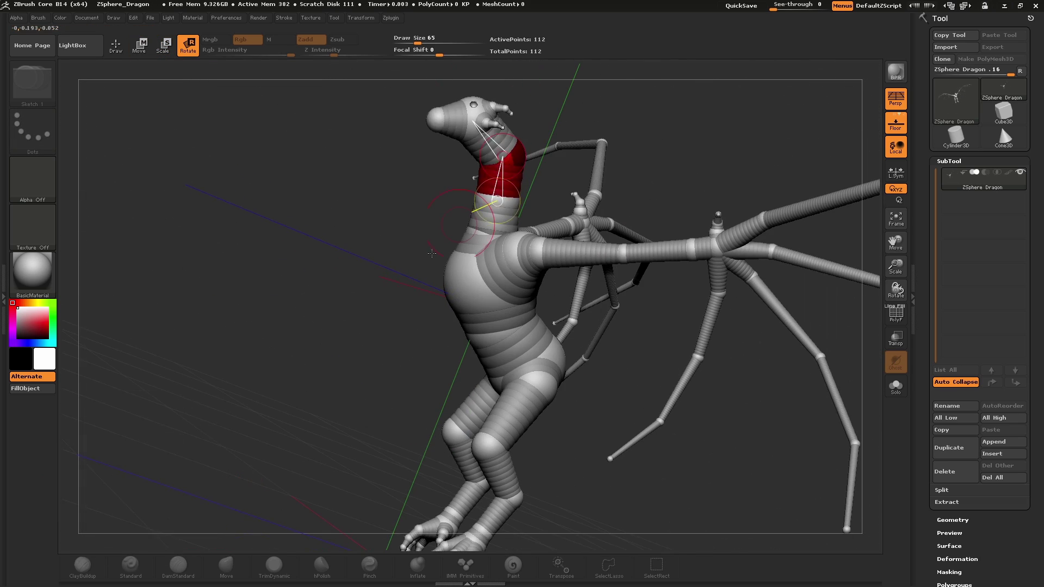
pyautogui.moveTo(565, 293); pyautogui.dragTo(533, 293)
pyautogui.moveTo(479, 131); pyautogui.dragTo(479, 148)
pyautogui.moveTo(479, 147); pyautogui.dragTo(496, 168, button='right')
pyautogui.moveTo(496, 168); pyautogui.dragTo(489, 179)
# Pose the ZSphere scorpion by rotating its claw arm segments
pyautogui.keyDown('alt'); pyautogui.moveTo(490, 179); pyautogui.dragTo(538, 373, button='right'); pyautogui.keyUp('alt')
pyautogui.press('e')
pyautogui.press('w')
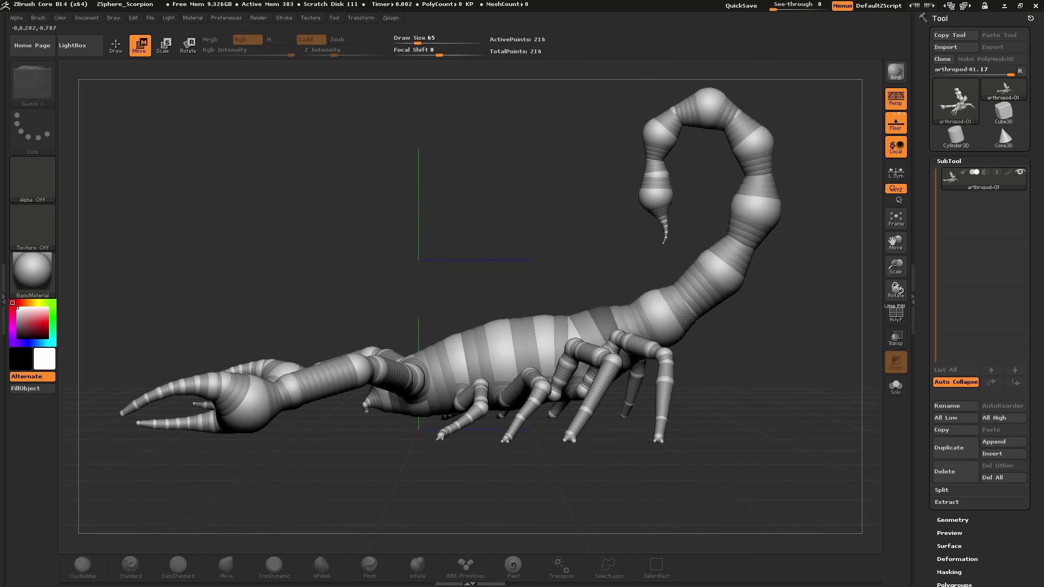
pyautogui.press('r')
pyautogui.moveTo(468, 266); pyautogui.dragTo(540, 397, button='right')
pyautogui.moveTo(540, 397); pyautogui.dragTo(484, 333)
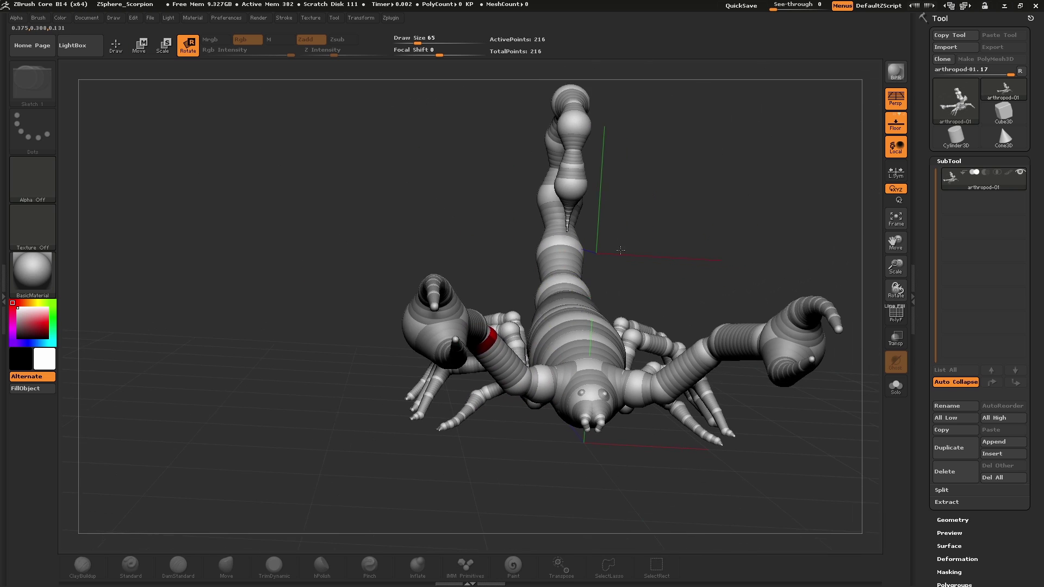
pyautogui.moveTo(484, 333); pyautogui.dragTo(397, 337, button='right')
pyautogui.moveTo(396, 338); pyautogui.dragTo(287, 386)
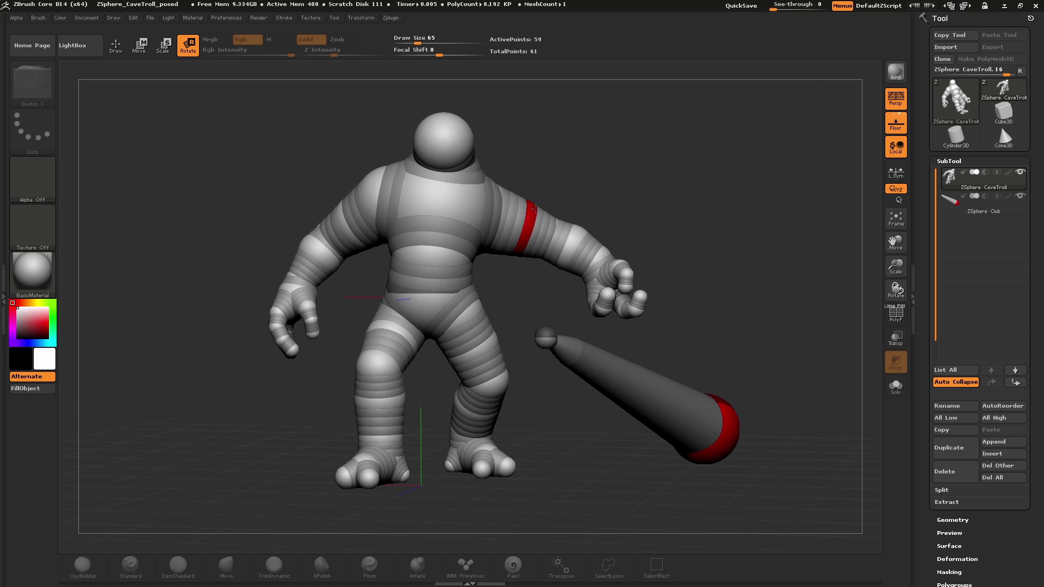
# Rotate the upper arm of the posed cave troll that has a club
pyautogui.moveTo(535, 209); pyautogui.dragTo(528, 228)
pyautogui.moveTo(544, 136); pyautogui.dragTo(543, 249, button='right')
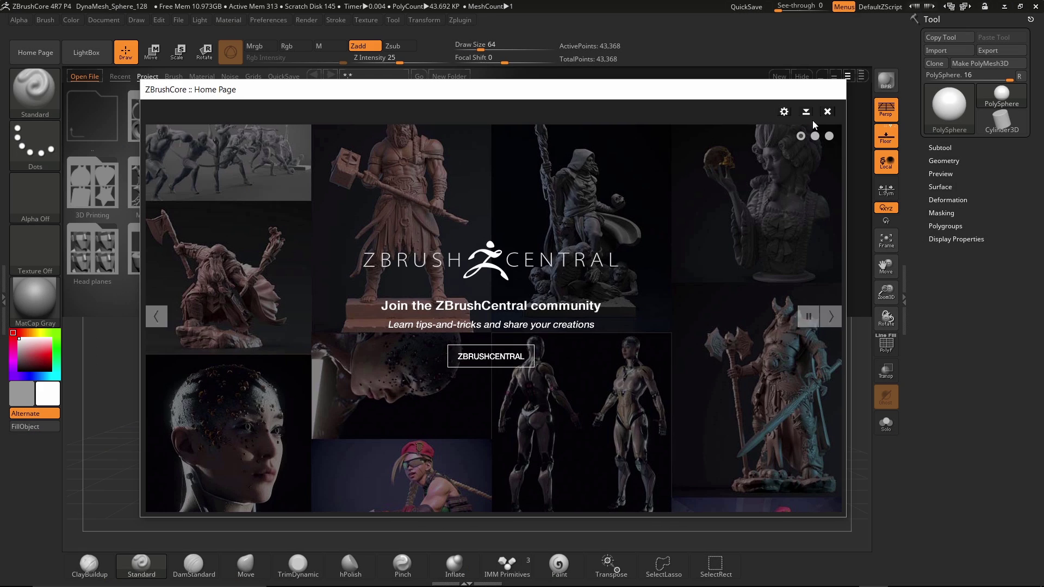
# Close the Home Page and load the ZSphere.ZPR project from LightBox
pyautogui.click(825, 111)
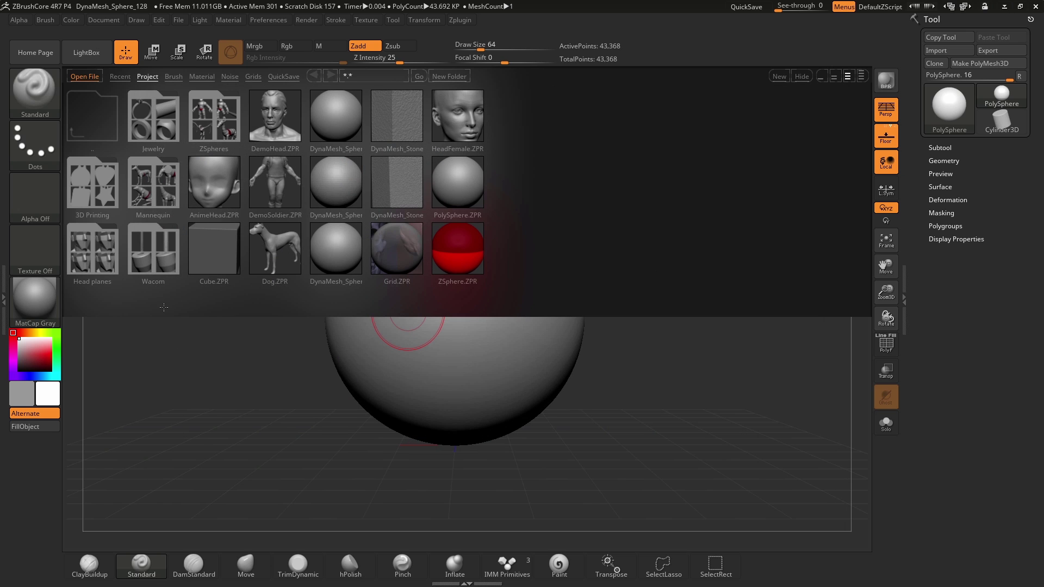
pyautogui.click(88, 53)
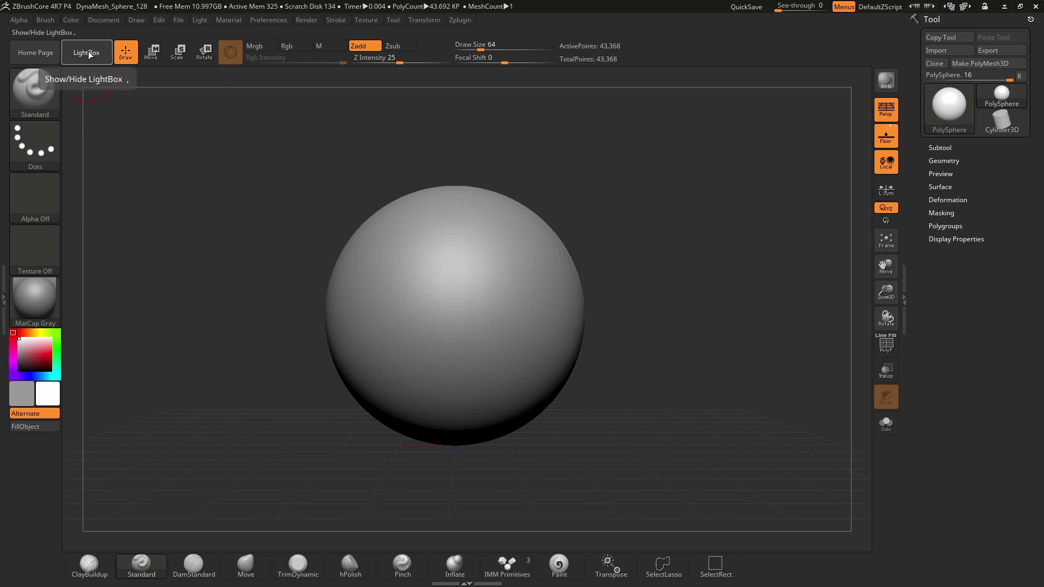
pyautogui.click(89, 54)
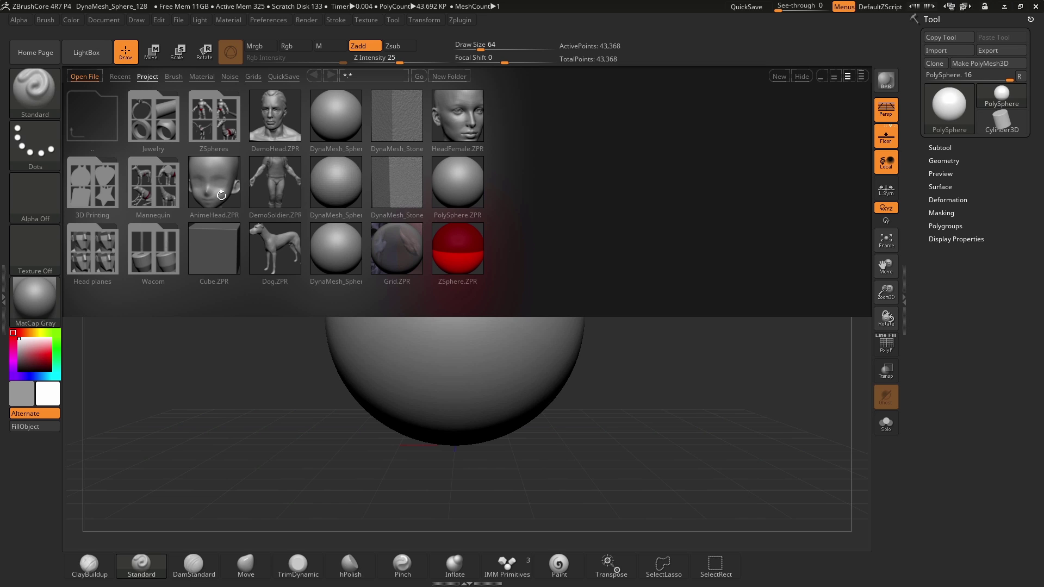
pyautogui.moveTo(240, 216); pyautogui.dragTo(390, 232)
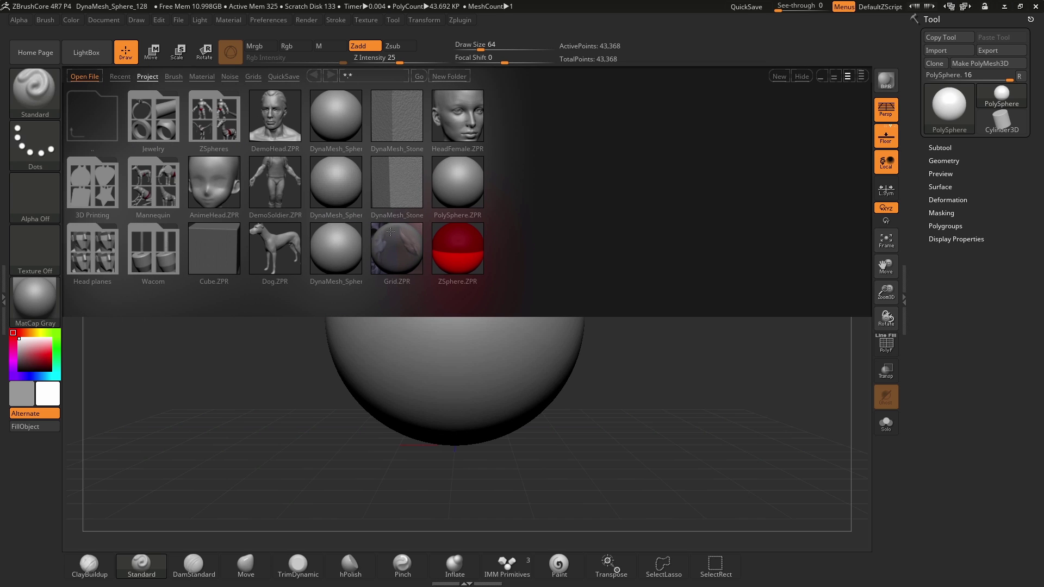
pyautogui.click(453, 245)
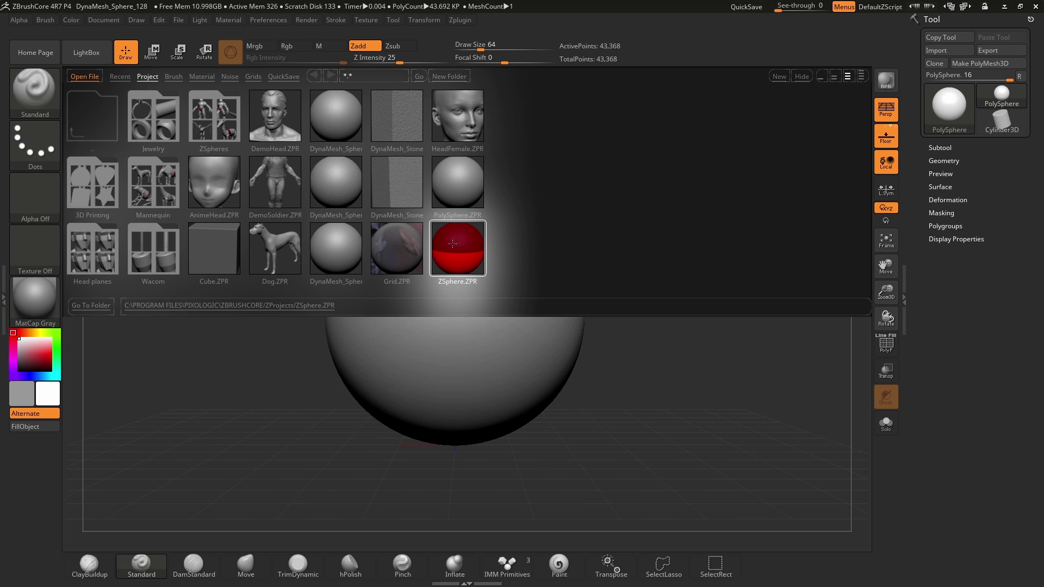
pyautogui.doubleClick(453, 244)
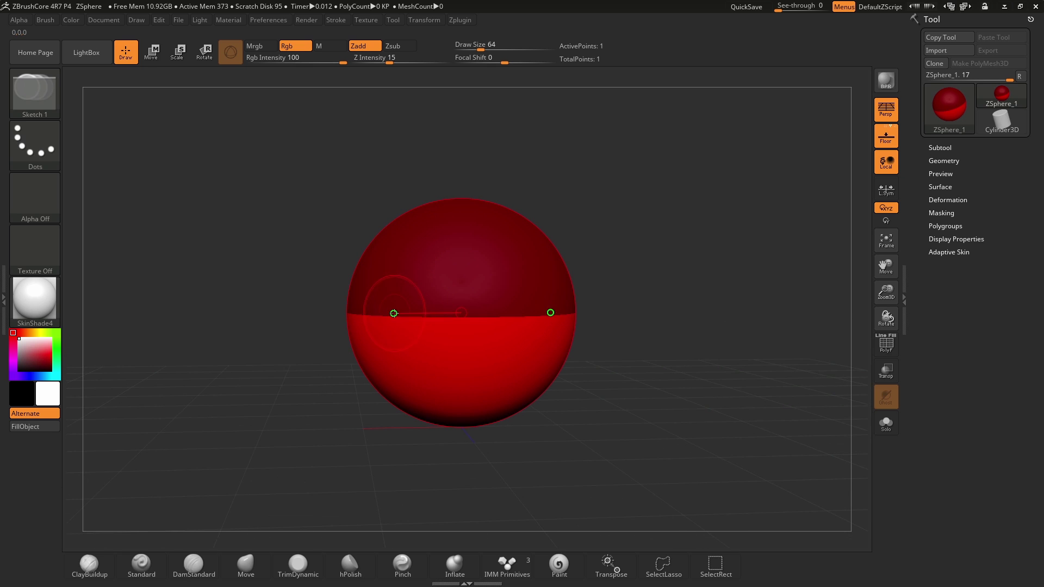
# Cycle through the Rotate, Scale and Move modes and return to Draw mode
pyautogui.moveTo(408, 304); pyautogui.dragTo(401, 300, button='right')
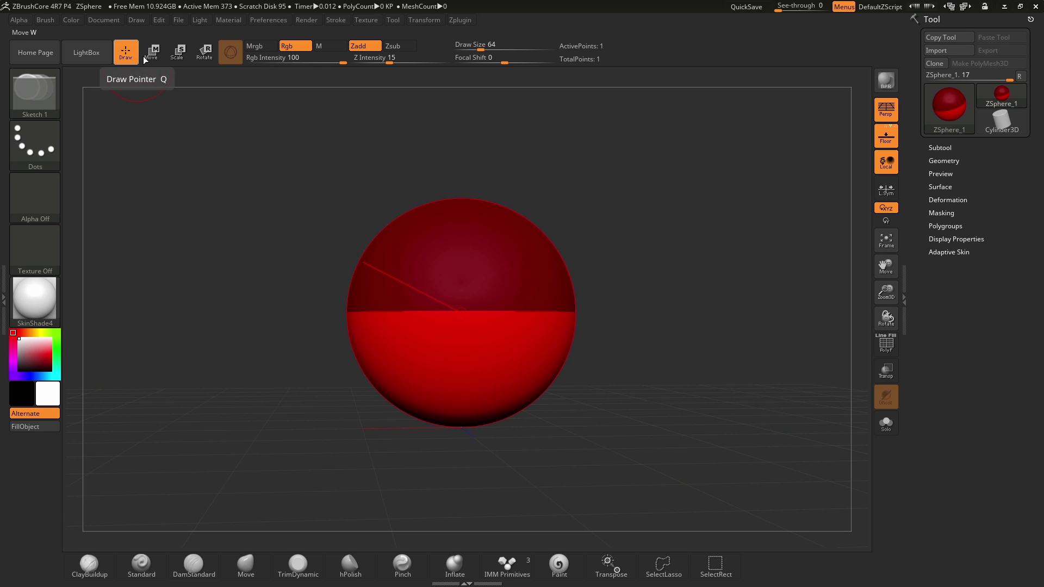
pyautogui.click(202, 54)
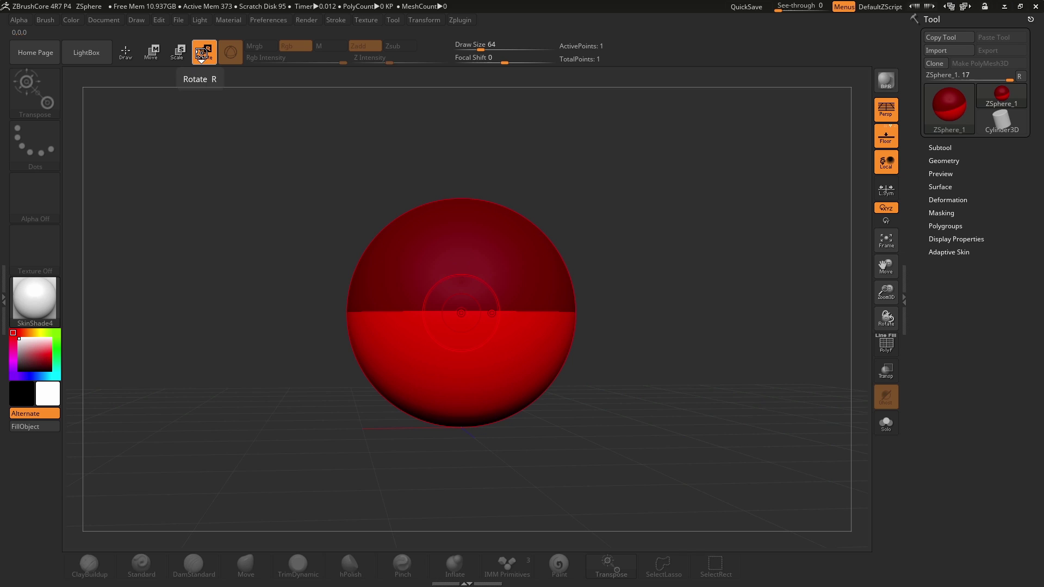
pyautogui.click(178, 53)
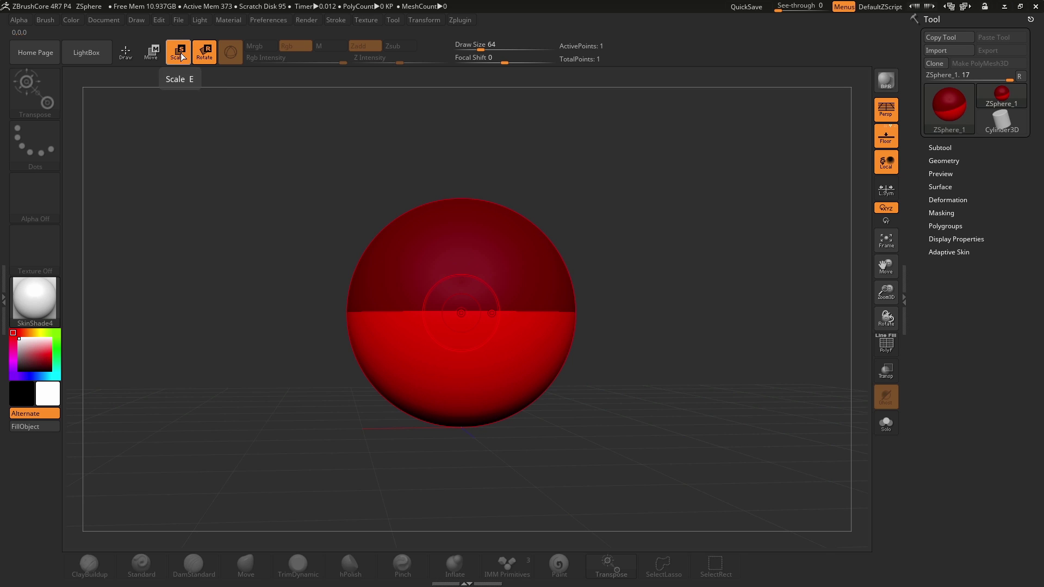
pyautogui.click(159, 57)
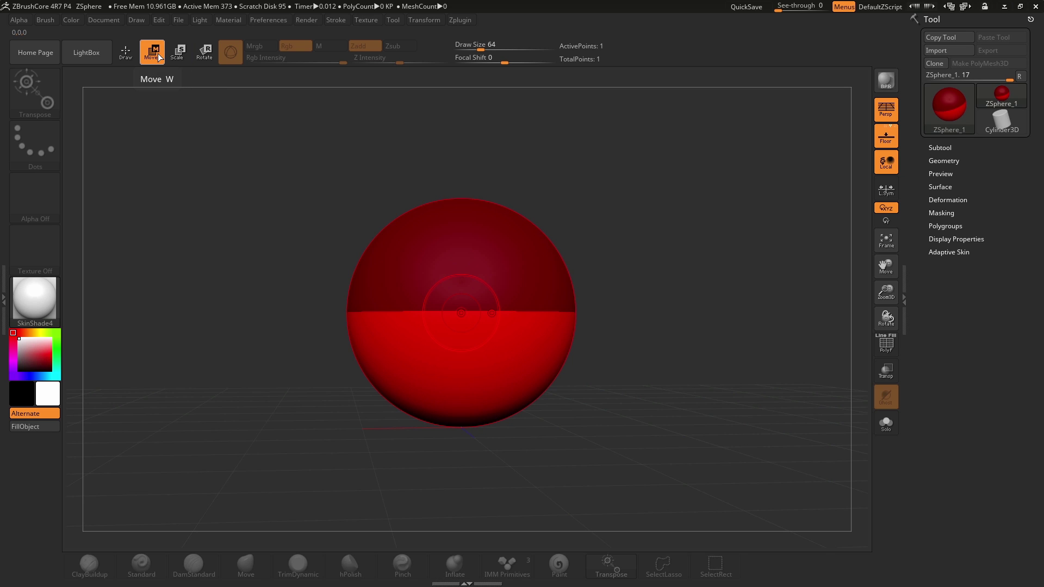
pyautogui.click(126, 53)
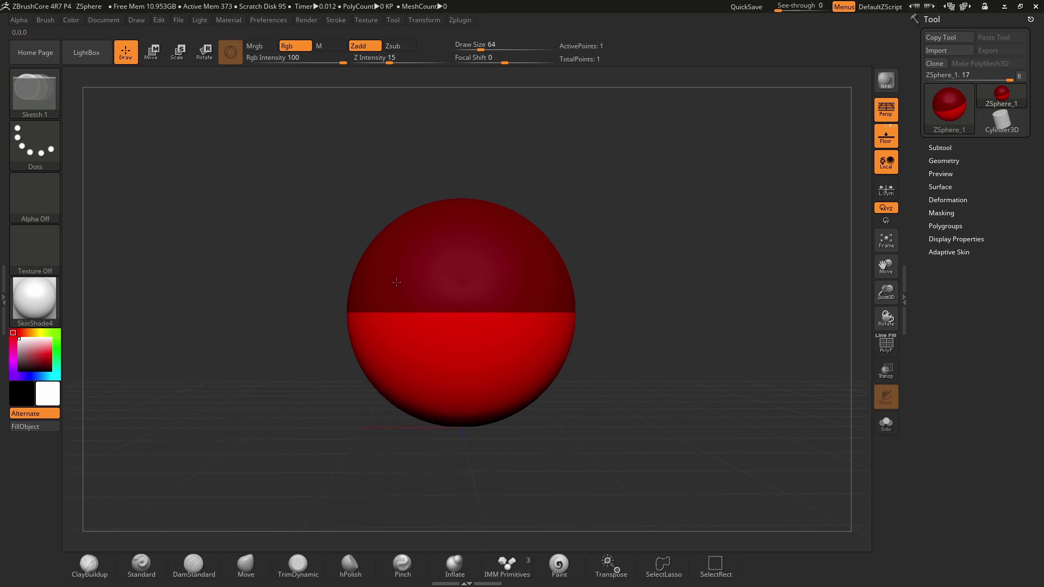
# Add a mirrored pair of child ZSpheres to the root ZSphere, plus single ones on its center line
pyautogui.moveTo(396, 282); pyautogui.dragTo(399, 282, button='right')
pyautogui.moveTo(381, 294); pyautogui.dragTo(381, 353)
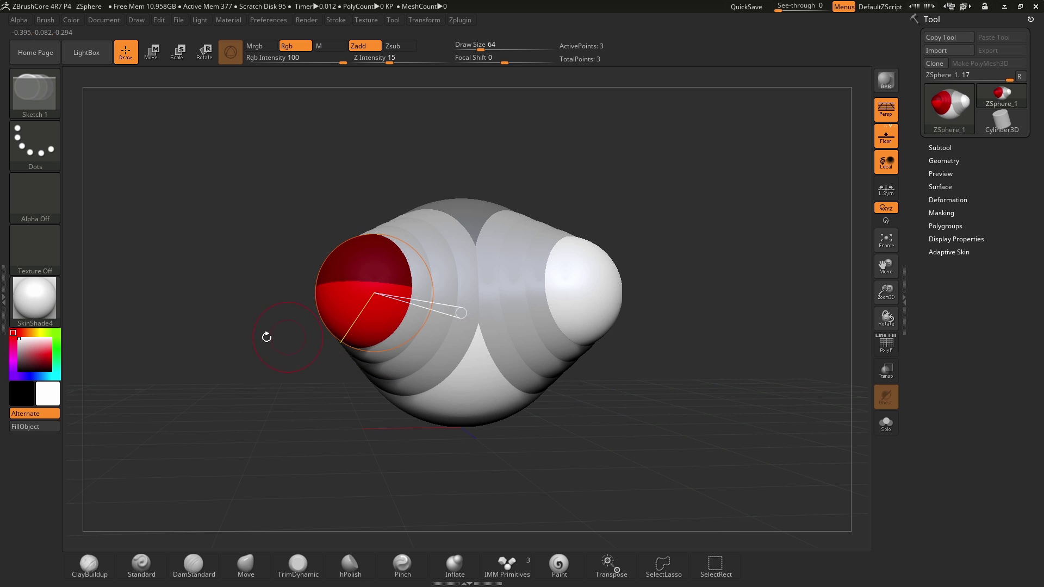
pyautogui.moveTo(267, 337); pyautogui.dragTo(436, 337)
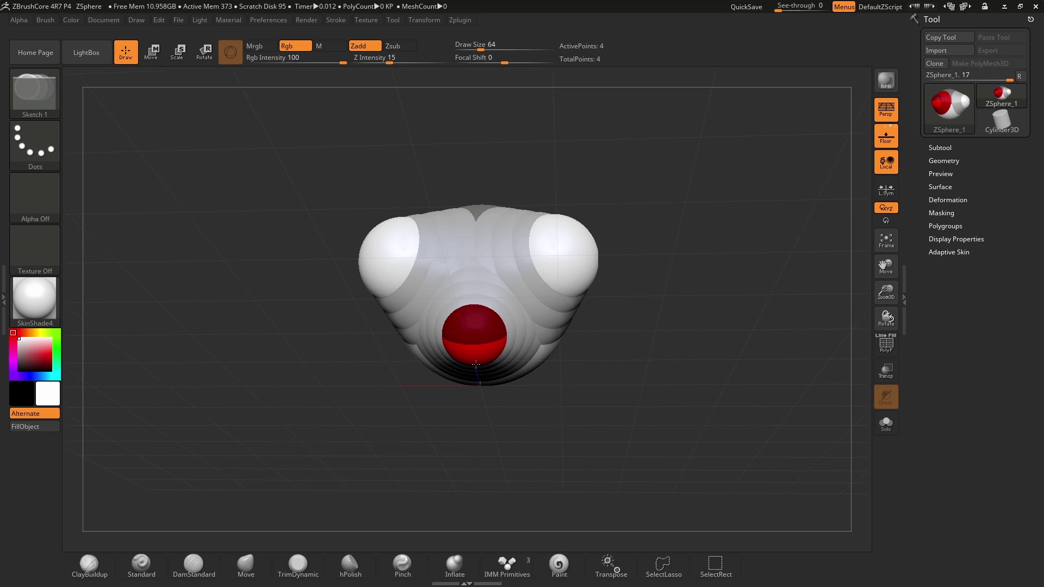
pyautogui.moveTo(312, 319); pyautogui.dragTo(422, 282)
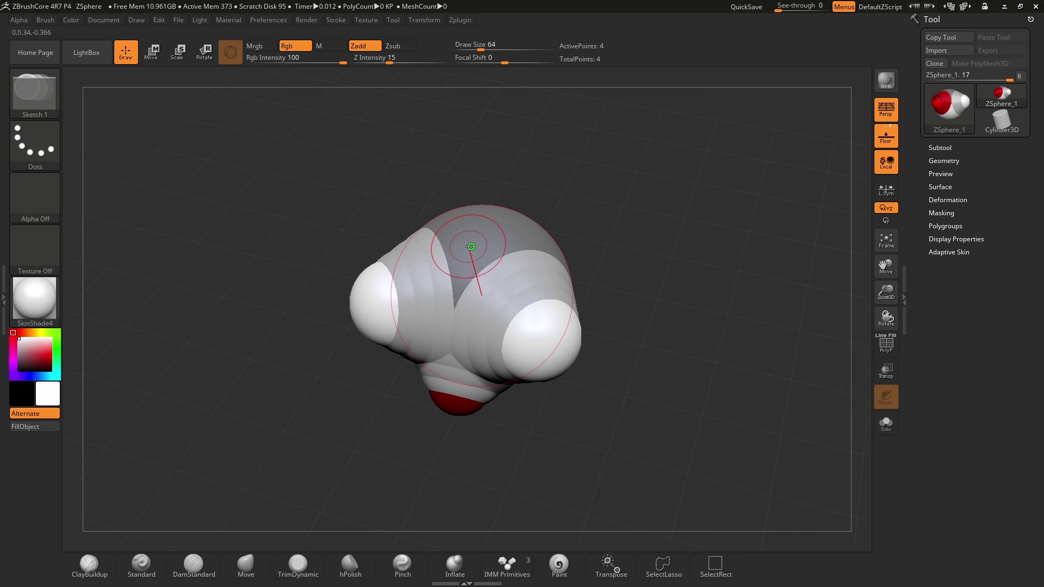
pyautogui.moveTo(472, 243); pyautogui.dragTo(466, 275)
# Delete all child ZSpheres so only the root ZSphere is left
pyautogui.press('alt')
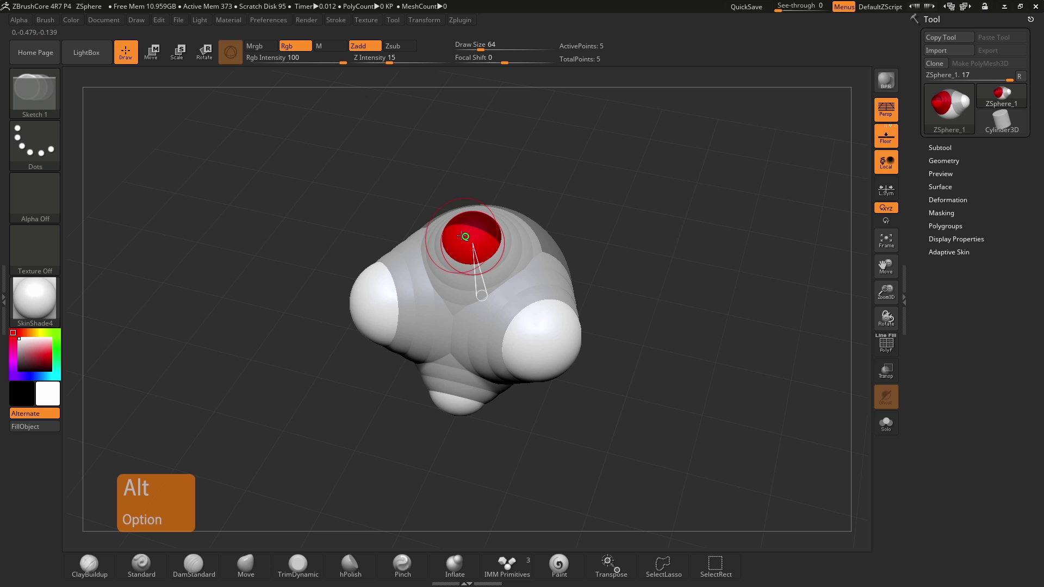
pyautogui.keyDown('alt'); pyautogui.click(465, 236); pyautogui.keyUp('alt')
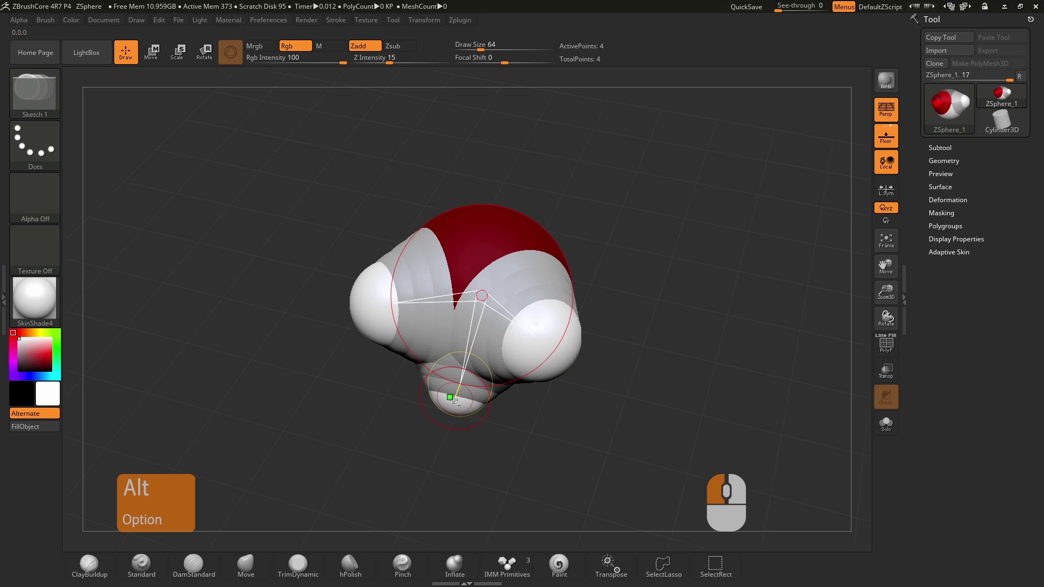
pyautogui.keyDown('alt'); pyautogui.click(454, 400); pyautogui.keyUp('alt')
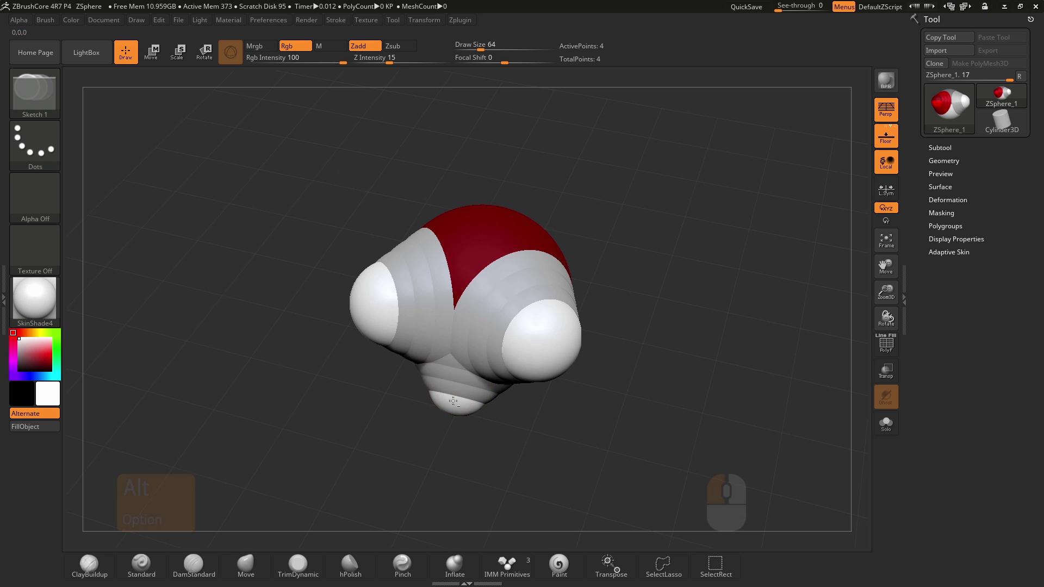
pyautogui.keyDown('alt'); pyautogui.click(544, 332); pyautogui.keyUp('alt')
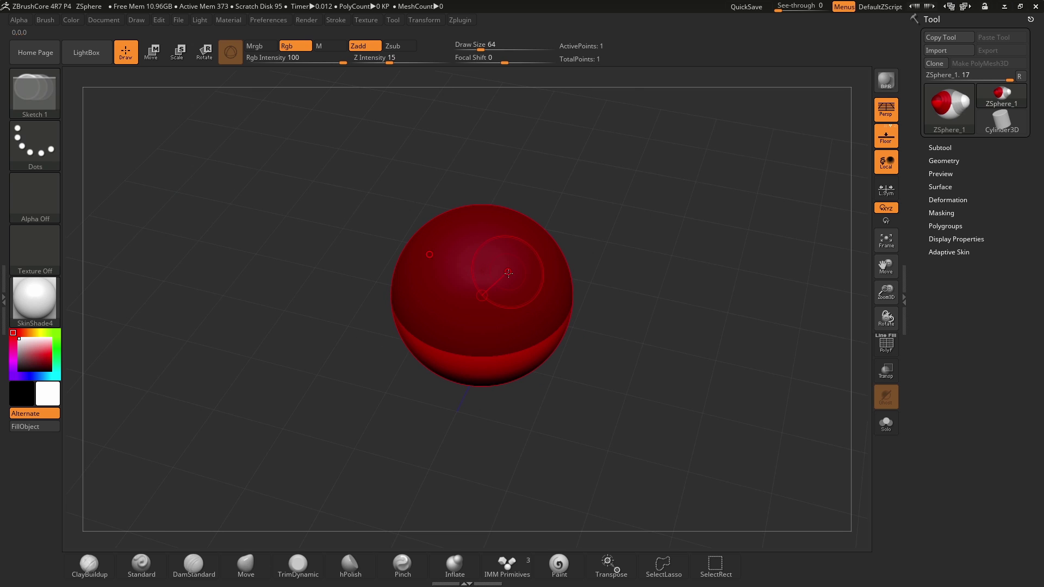
# Draw a mirrored pair of child ZSpheres on opposite sides of the root ZSphere and enlarge them while drawing
pyautogui.keyDown('shift'); pyautogui.moveTo(626, 355); pyautogui.dragTo(632, 312); pyautogui.keyUp('shift')
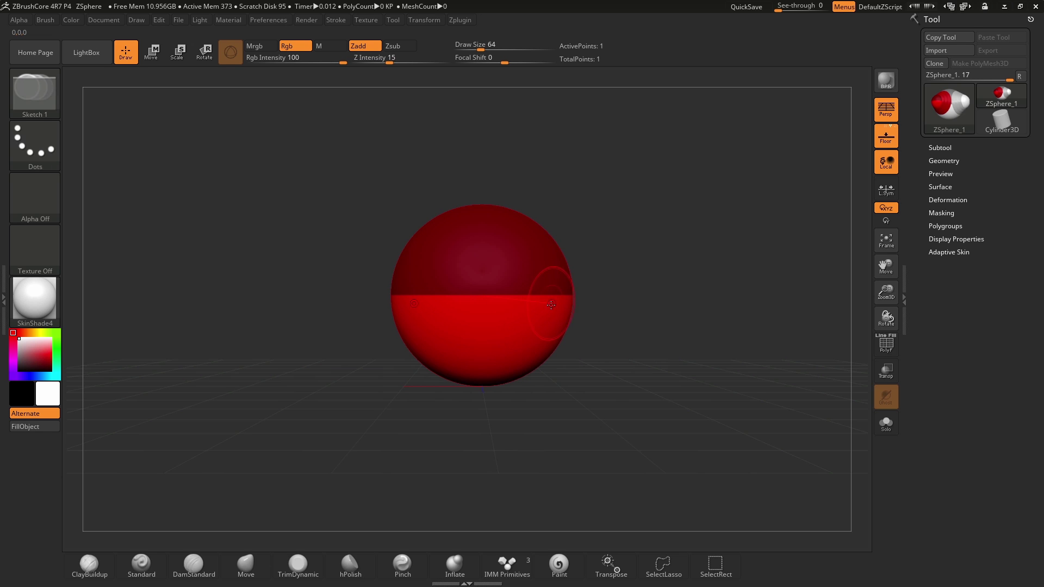
pyautogui.moveTo(551, 305); pyautogui.dragTo(575, 312)
pyautogui.hotkey('ctrl', 'z')
pyautogui.moveTo(606, 295)
pyautogui.mouseDown()
pyautogui.moveTo(580, 300)
pyautogui.moveTo(579, 356)
pyautogui.moveTo(579, 313)
pyautogui.moveTo(589, 367)
pyautogui.moveTo(585, 314)
pyautogui.mouseUp()
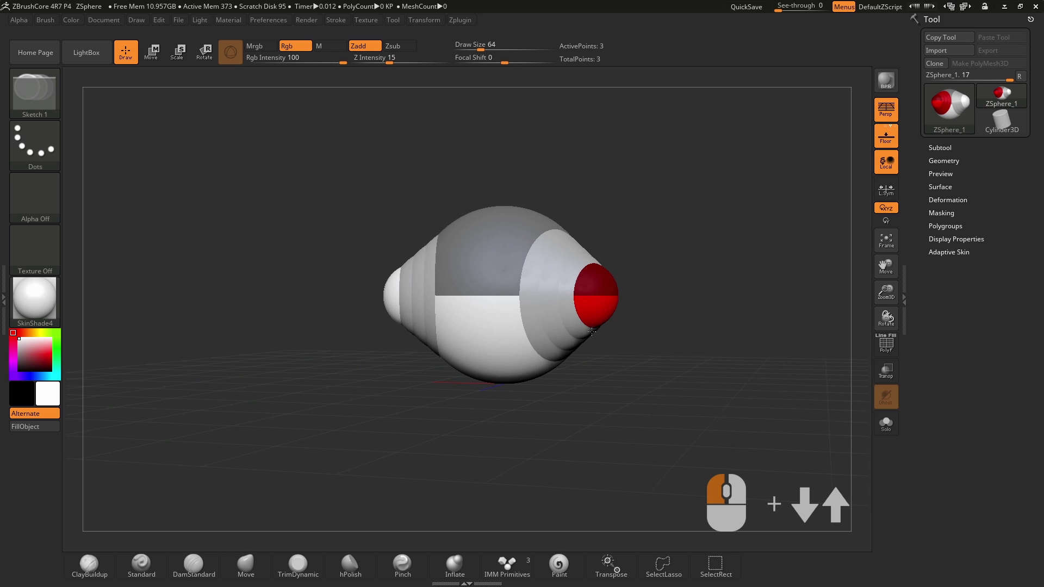
pyautogui.moveTo(591, 331); pyautogui.dragTo(591, 344)
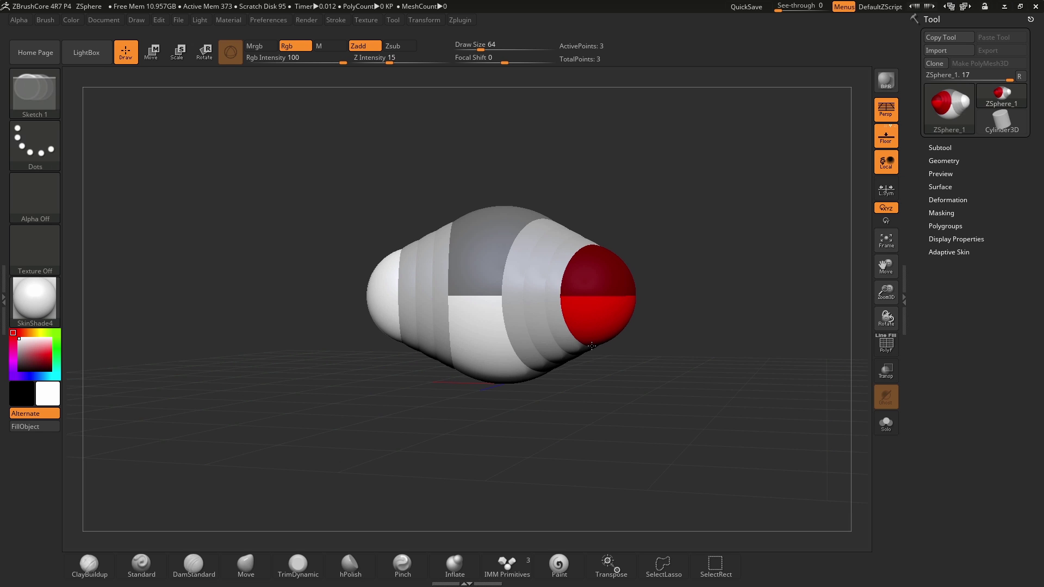
# Extend both side branches outward with two more mirrored pairs of ZSpheres of similar size
pyautogui.moveTo(698, 374); pyautogui.dragTo(694, 368)
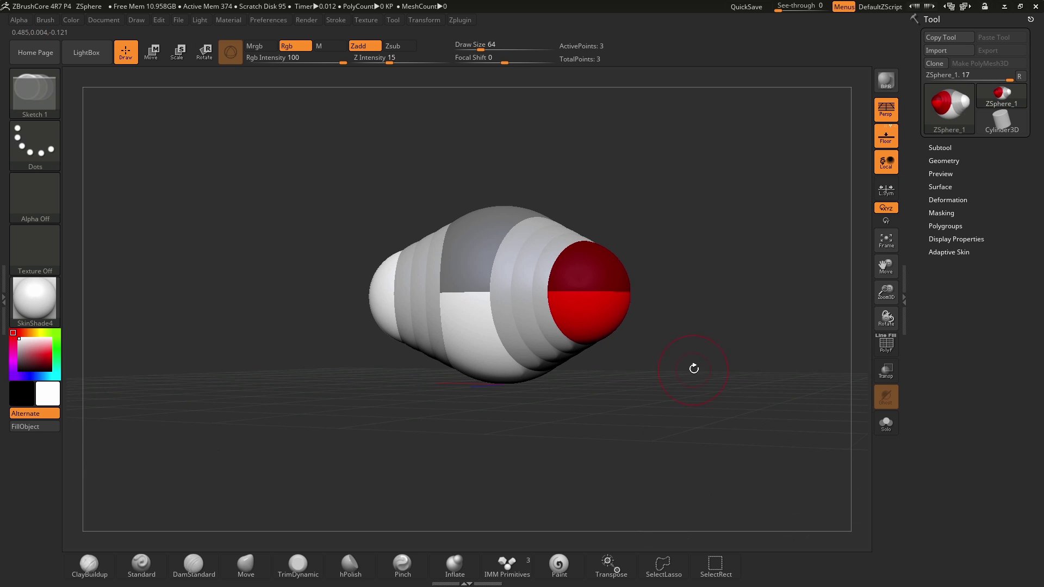
pyautogui.moveTo(622, 292); pyautogui.dragTo(637, 340)
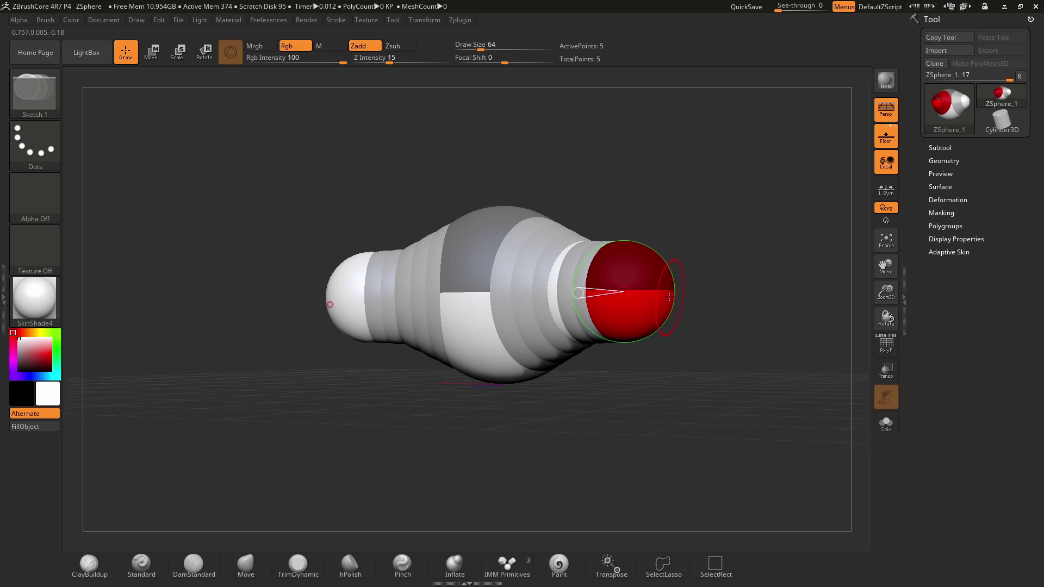
pyautogui.moveTo(669, 298); pyautogui.dragTo(680, 346)
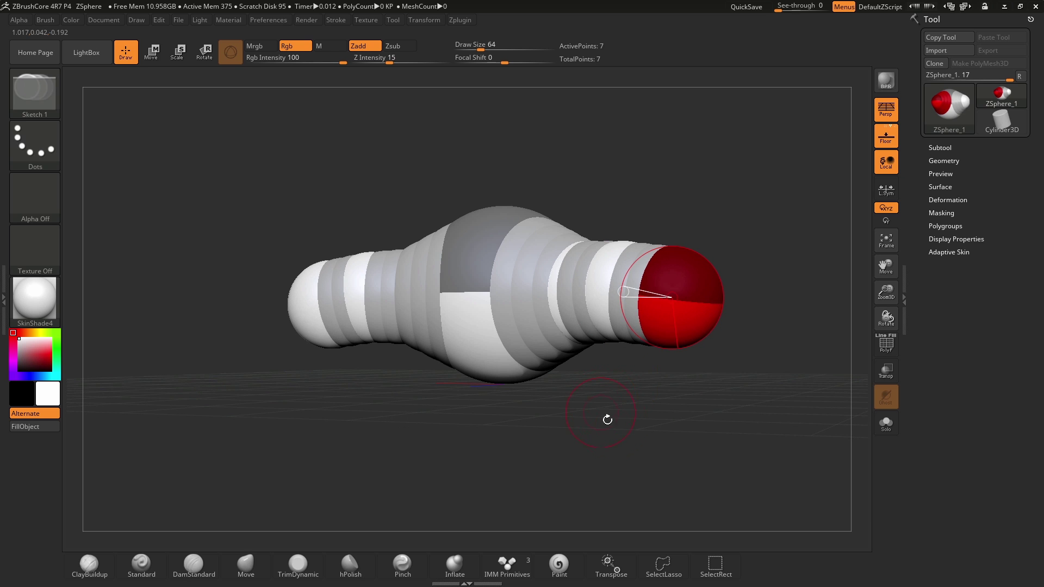
# Move the outermost ZSpheres down and outward to stretch the mirrored limbs, and shift the root ZSphere slightly upward
pyautogui.moveTo(608, 419); pyautogui.dragTo(669, 419)
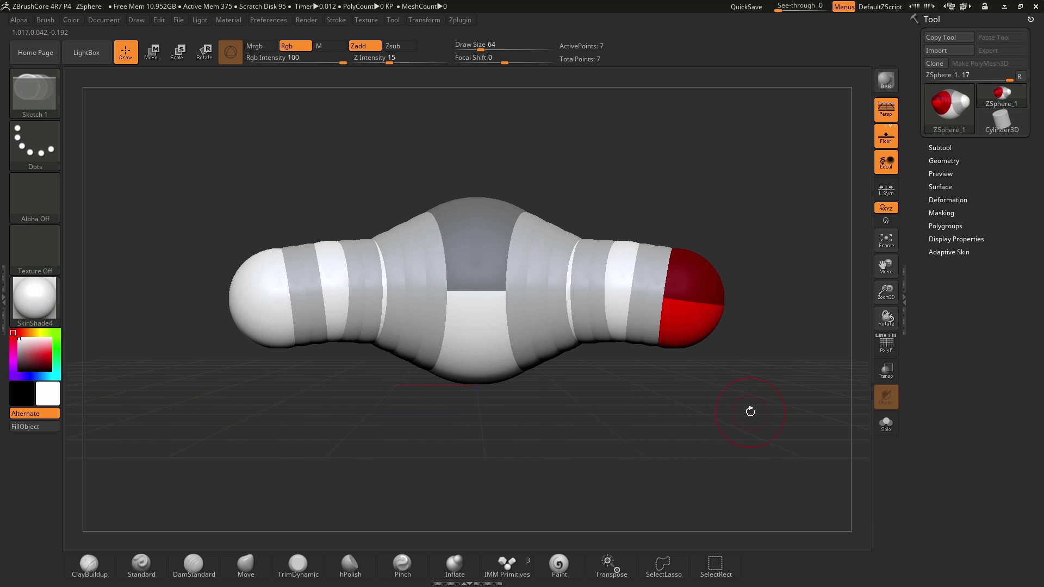
pyautogui.moveTo(750, 411); pyautogui.dragTo(665, 399)
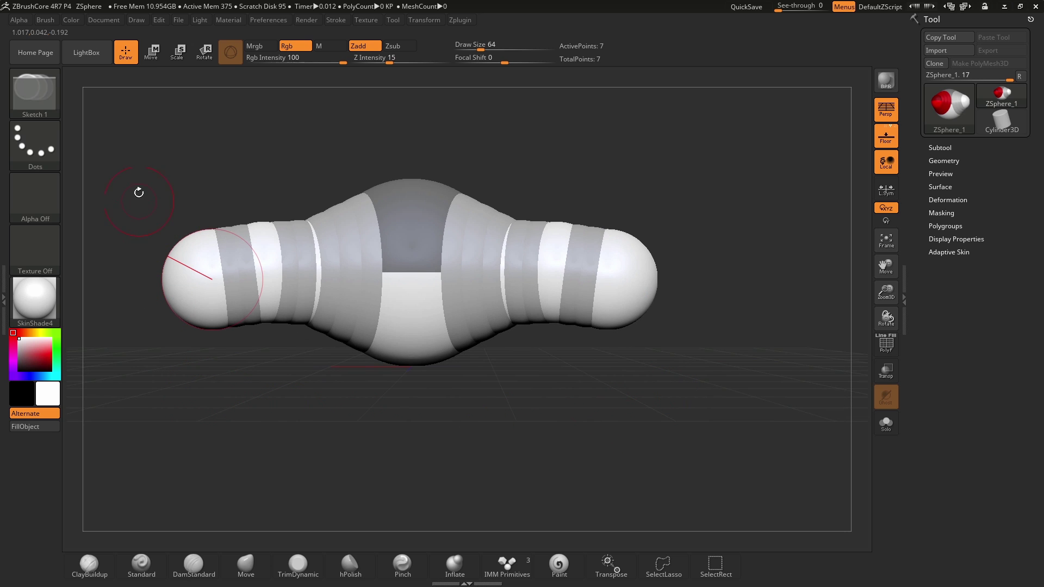
pyautogui.click(152, 55)
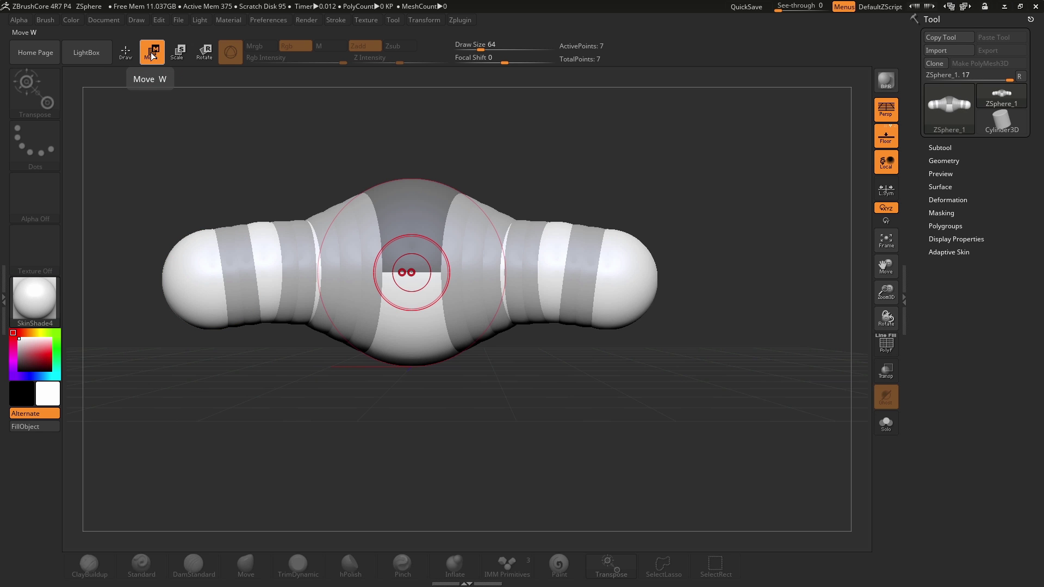
pyautogui.keyDown('alt'); pyautogui.moveTo(712, 209); pyautogui.dragTo(678, 187); pyautogui.keyUp('alt')
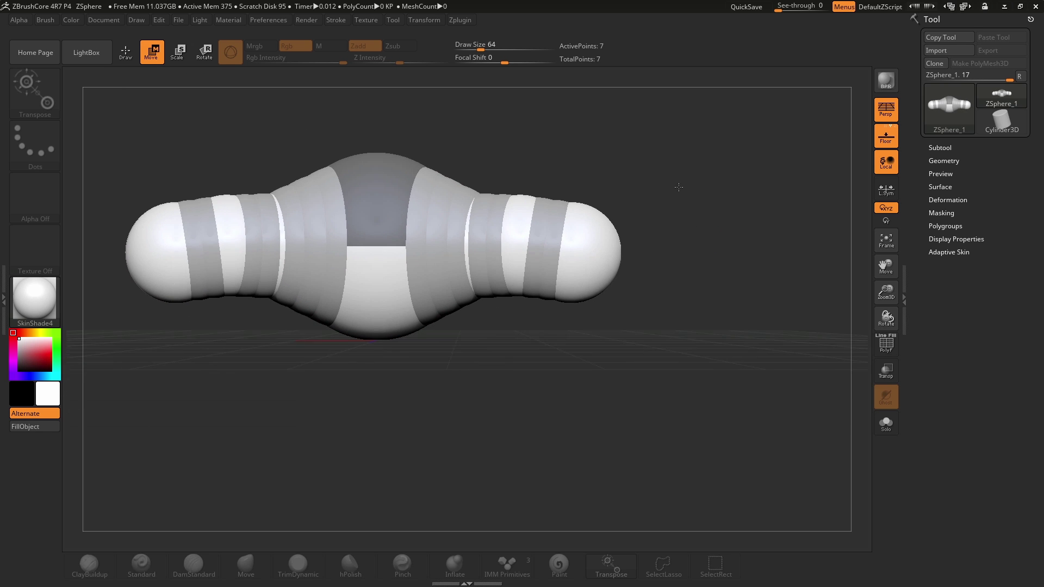
pyautogui.moveTo(597, 235); pyautogui.dragTo(653, 485)
pyautogui.moveTo(391, 307)
pyautogui.mouseDown()
pyautogui.moveTo(393, 277)
pyautogui.moveTo(395, 363)
pyautogui.moveTo(395, 273)
pyautogui.moveTo(395, 300)
pyautogui.mouseUp()
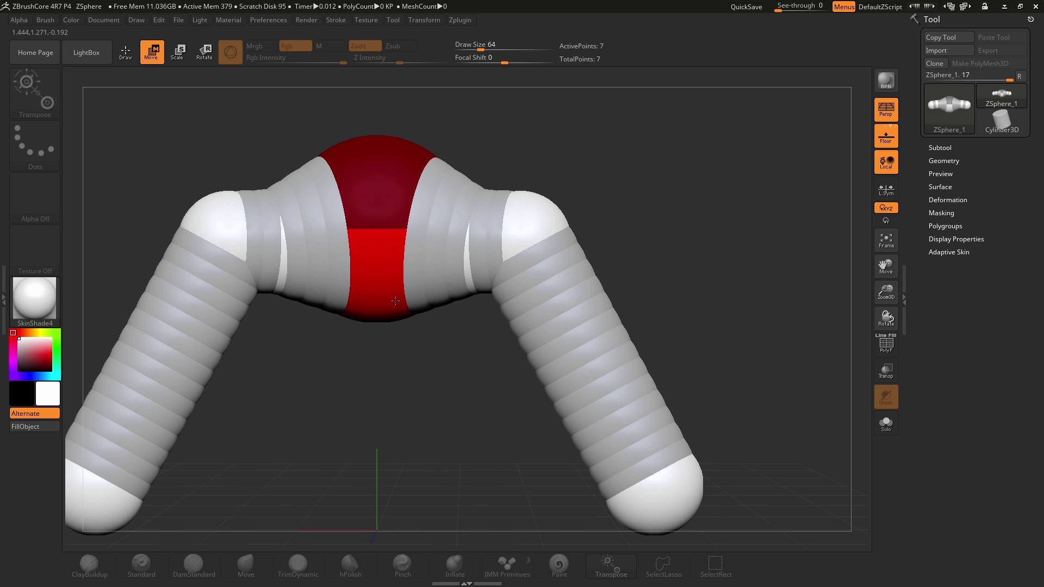
# Move the middle mirrored ZSpheres down and outward, and insert a new mirrored pair midway along the long upper limb segments
pyautogui.moveTo(549, 223); pyautogui.dragTo(607, 338)
pyautogui.keyDown('alt'); pyautogui.moveTo(750, 348); pyautogui.dragTo(790, 327); pyautogui.keyUp('alt')
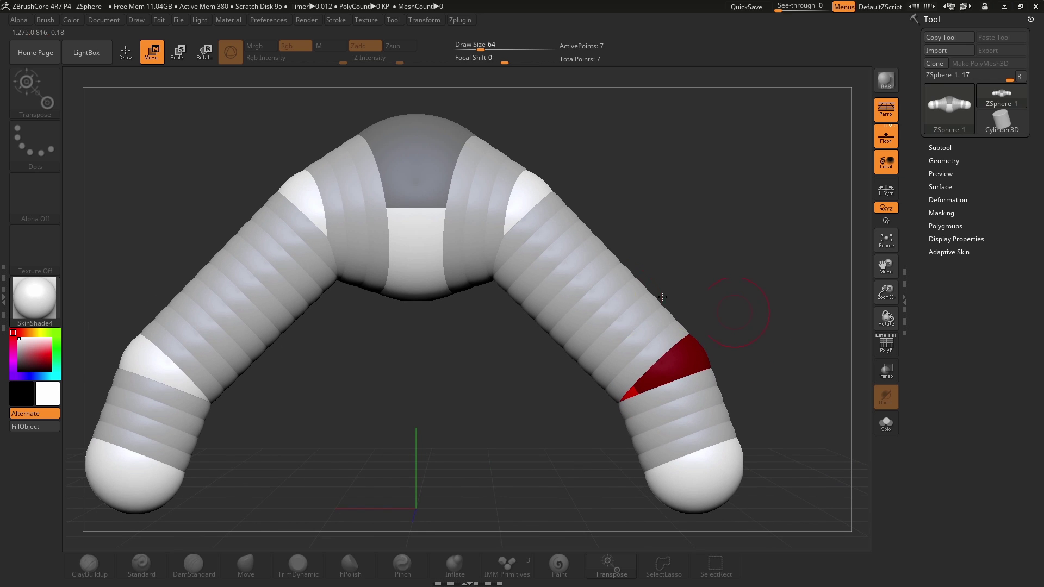
pyautogui.click(129, 56)
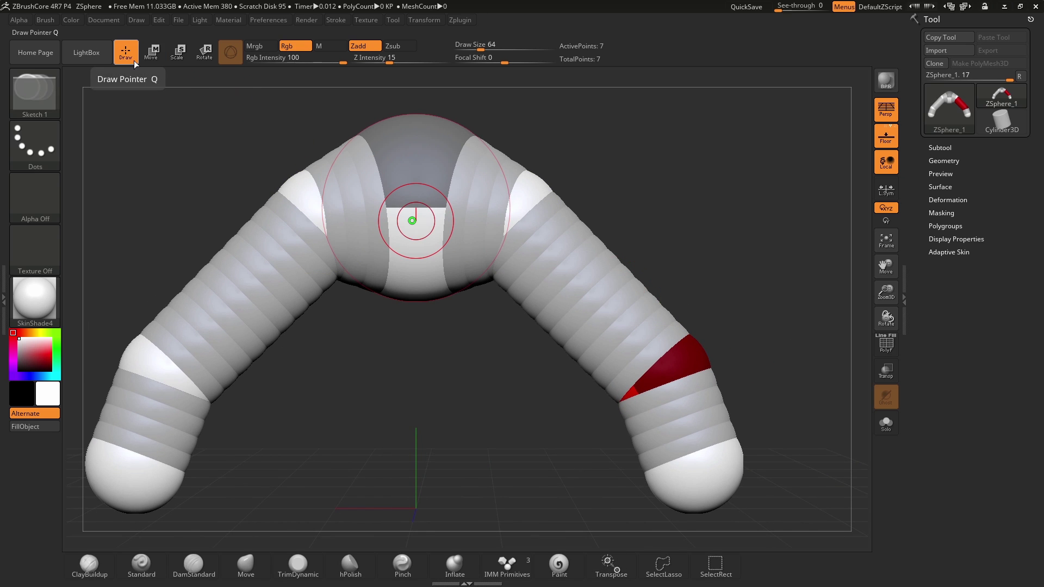
pyautogui.click(557, 312)
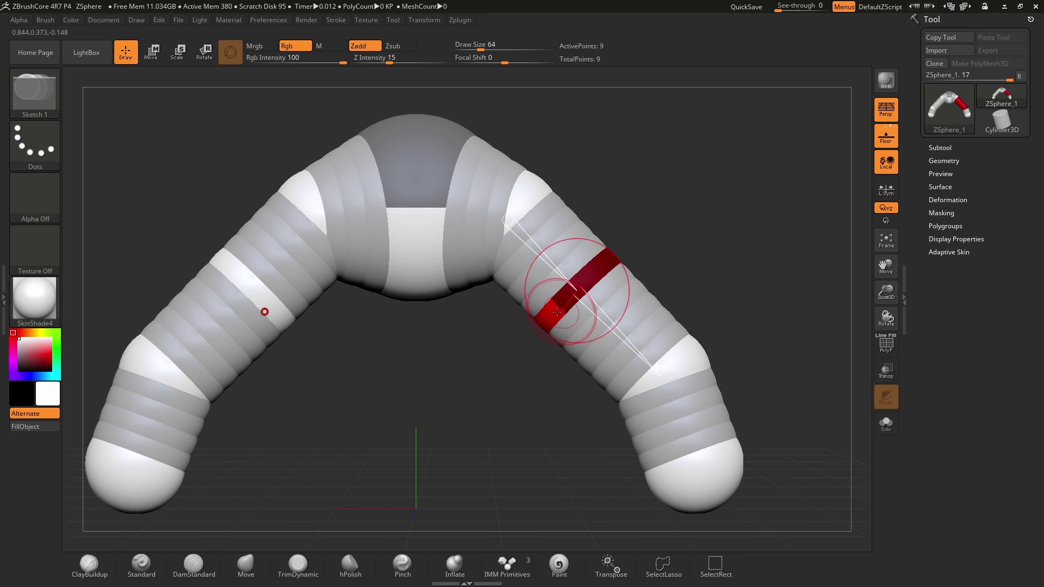
pyautogui.moveTo(509, 401)
pyautogui.mouseDown()
pyautogui.moveTo(543, 424)
pyautogui.moveTo(536, 430)
pyautogui.mouseUp()
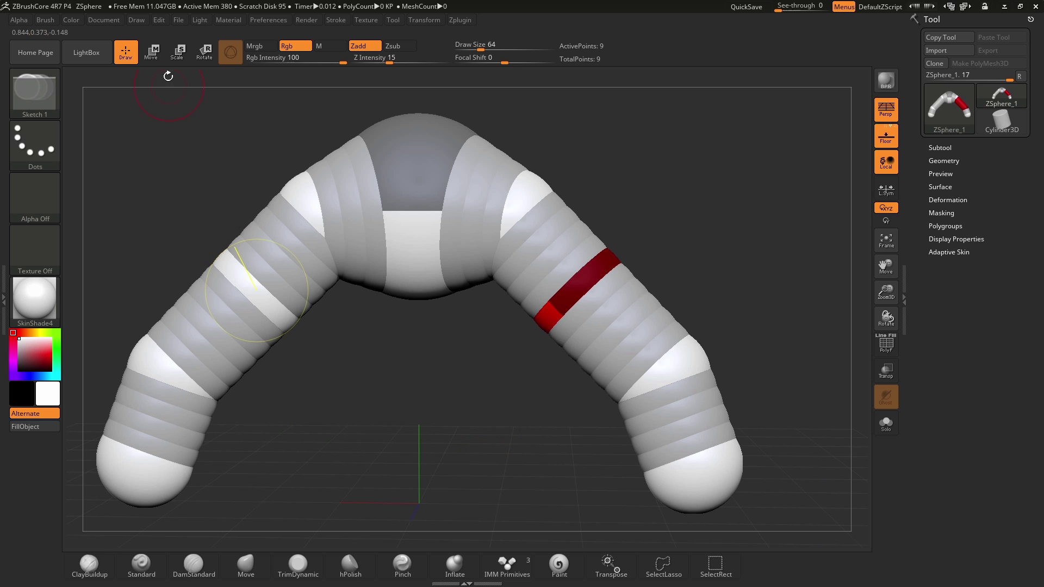
# Move the end ZSpheres further down to lengthen the lower segments of both mirrored limbs
pyautogui.click(155, 62)
pyautogui.moveTo(690, 473); pyautogui.dragTo(685, 544)
pyautogui.moveTo(778, 403); pyautogui.dragTo(583, 383)
pyautogui.moveTo(482, 383); pyautogui.dragTo(497, 396)
pyautogui.moveTo(586, 381); pyautogui.dragTo(605, 458)
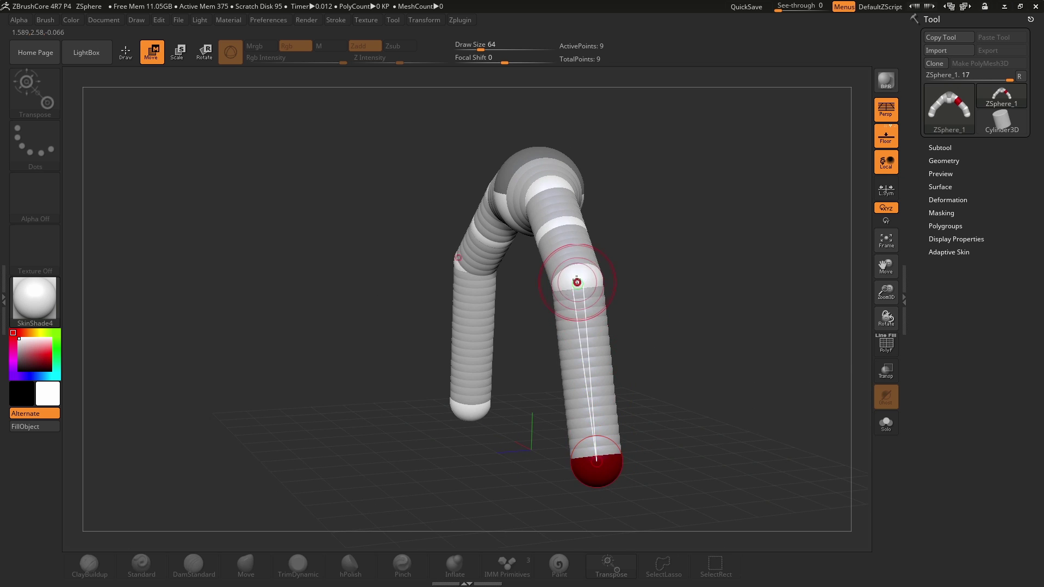
# Bend the limbs like legs in side view by moving the knee ZSpheres down and backward and the end ZSpheres forward
pyautogui.moveTo(577, 282); pyautogui.dragTo(601, 342)
pyautogui.moveTo(686, 343)
pyautogui.mouseDown()
pyautogui.moveTo(644, 340)
pyautogui.moveTo(715, 337)
pyautogui.mouseUp()
pyautogui.moveTo(613, 471); pyautogui.dragTo(474, 513)
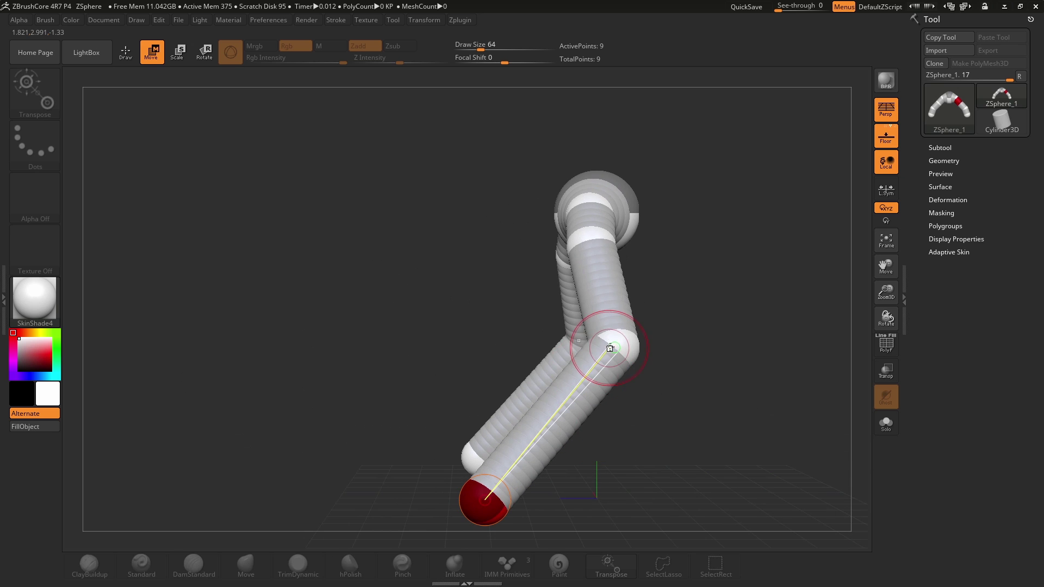
pyautogui.moveTo(608, 343); pyautogui.dragTo(628, 369)
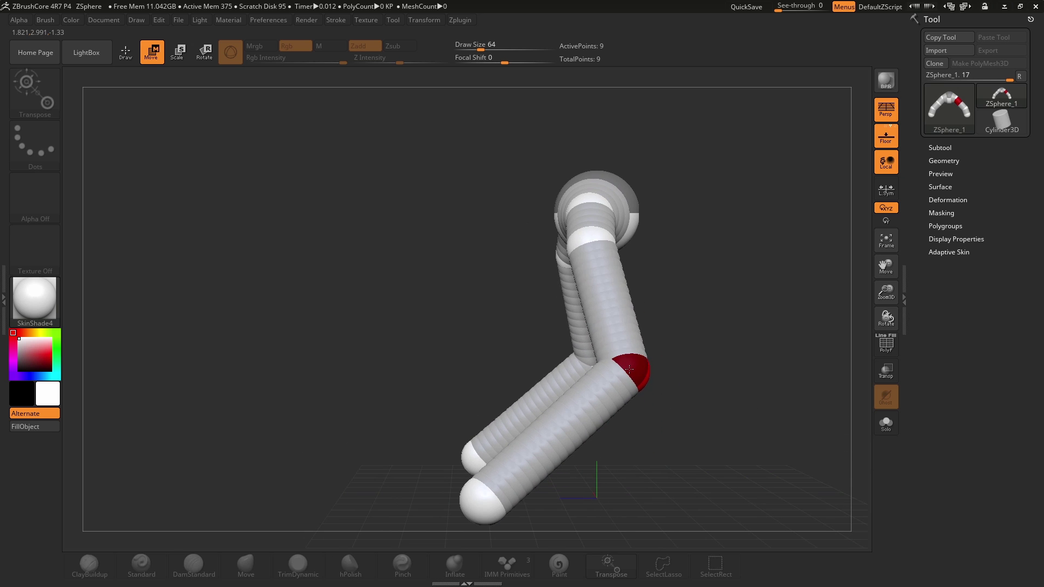
pyautogui.moveTo(478, 501); pyautogui.dragTo(495, 527)
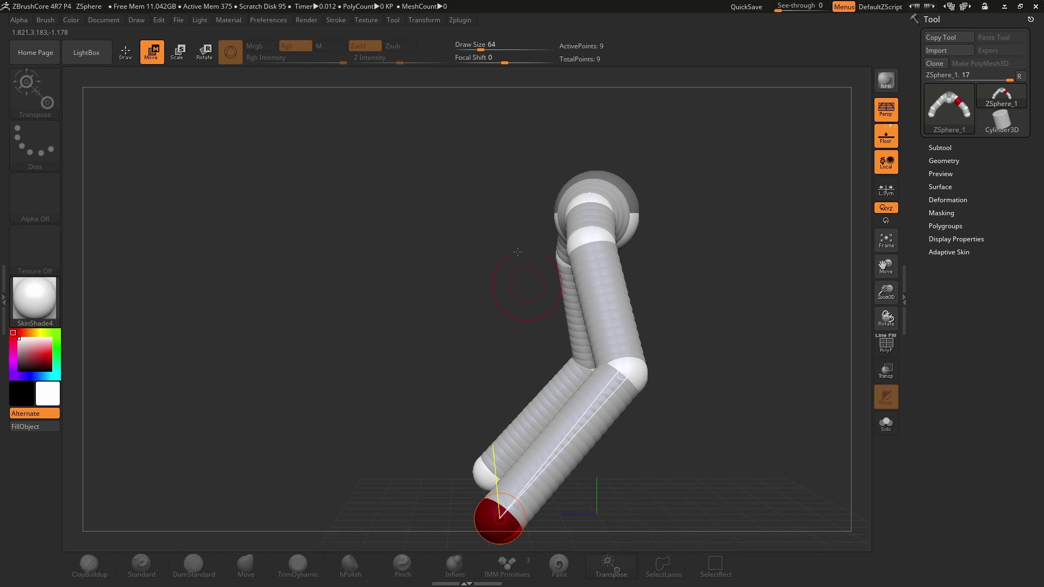
# Shift the inserted mirrored ZSpheres at the top of the legs slightly up and outward
pyautogui.moveTo(516, 253); pyautogui.dragTo(585, 263)
pyautogui.moveTo(505, 239); pyautogui.dragTo(516, 230)
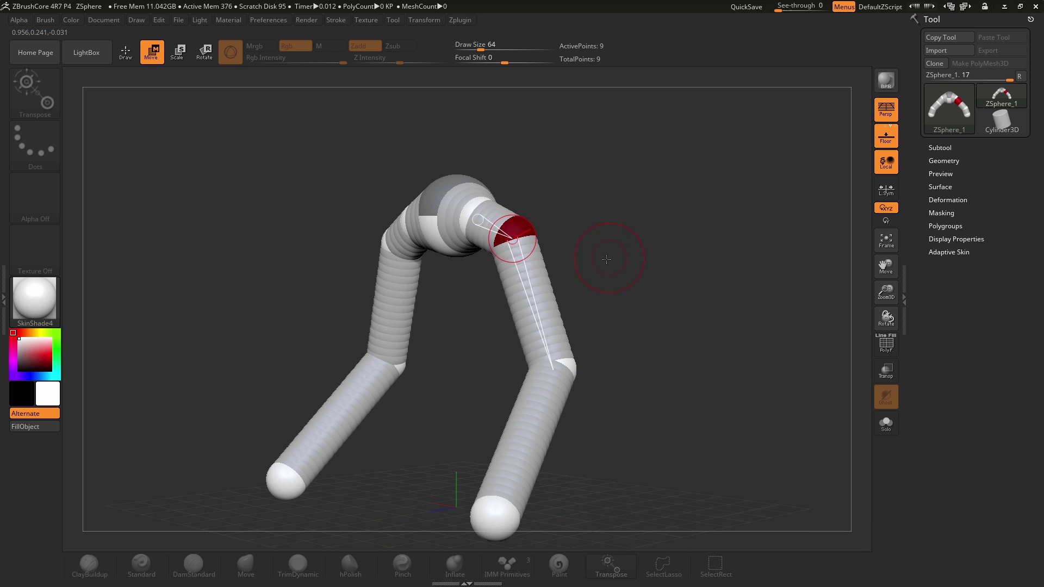
pyautogui.moveTo(607, 259)
pyautogui.mouseDown()
pyautogui.moveTo(582, 263)
pyautogui.moveTo(635, 306)
pyautogui.moveTo(668, 286)
pyautogui.moveTo(506, 233)
pyautogui.mouseUp()
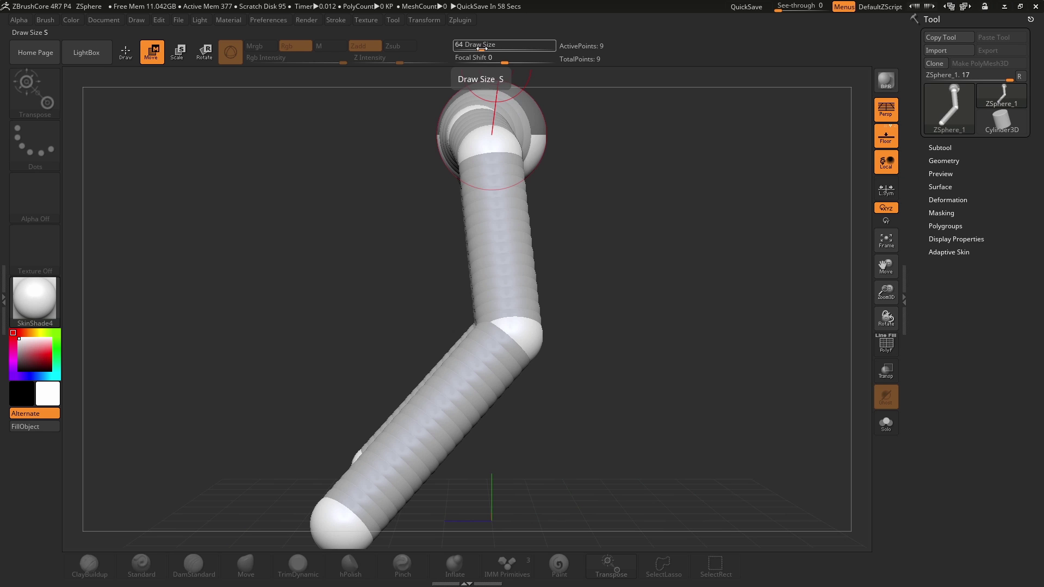
# Set the Draw Size to 422 and move the end ZSpheres upward with the enlarged brush
pyautogui.moveTo(481, 49); pyautogui.dragTo(517, 52)
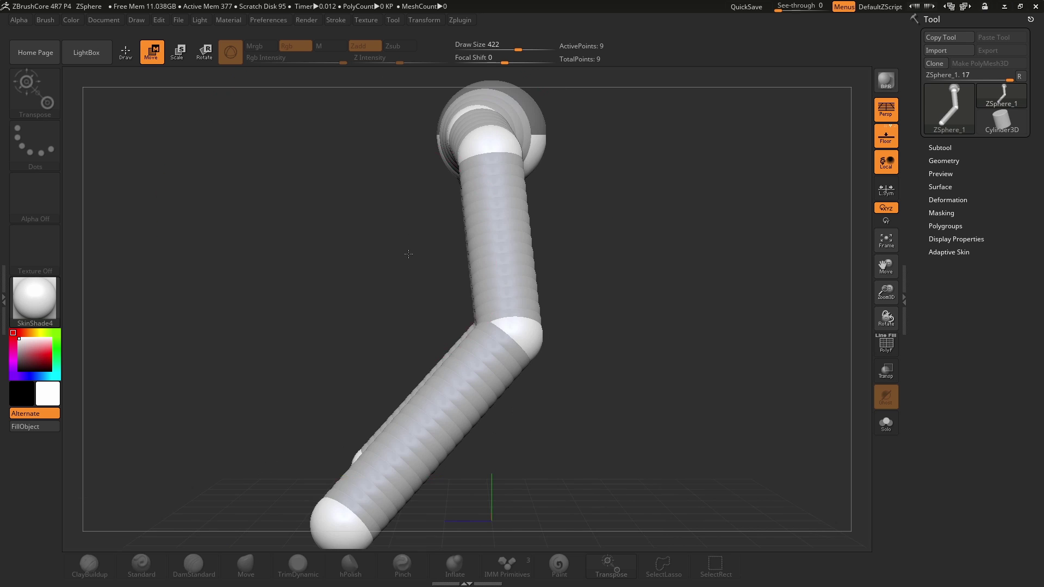
pyautogui.moveTo(408, 254); pyautogui.dragTo(538, 331)
pyautogui.moveTo(581, 220); pyautogui.dragTo(613, 261)
pyautogui.keyDown('ctrl'); pyautogui.moveTo(732, 344); pyautogui.dragTo(668, 261, button='right'); pyautogui.keyUp('ctrl')
pyautogui.moveTo(612, 387); pyautogui.dragTo(597, 411)
pyautogui.moveTo(755, 405); pyautogui.dragTo(607, 414, button='right')
pyautogui.press('f')
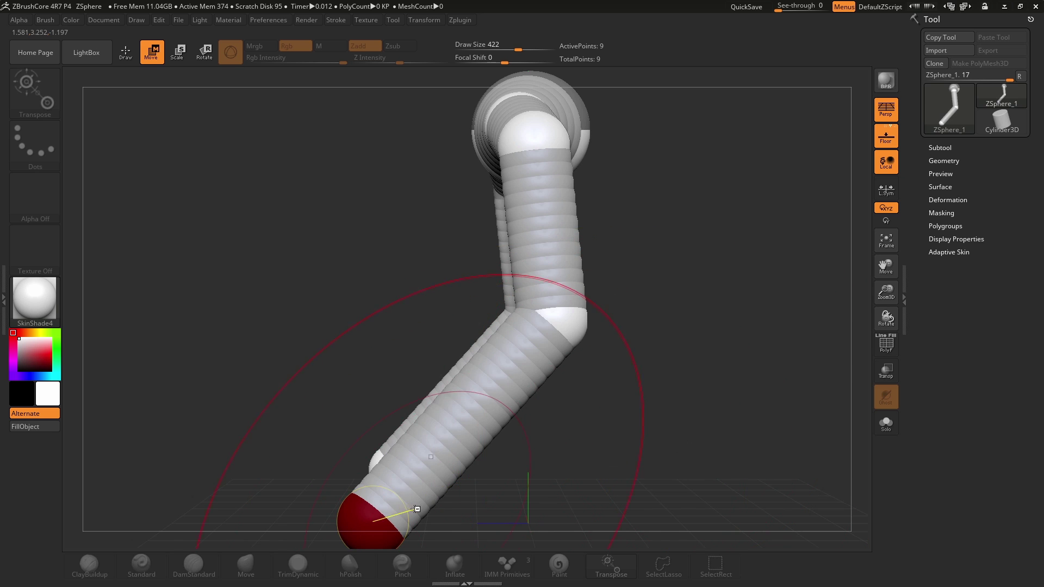
pyautogui.moveTo(417, 509); pyautogui.dragTo(411, 411)
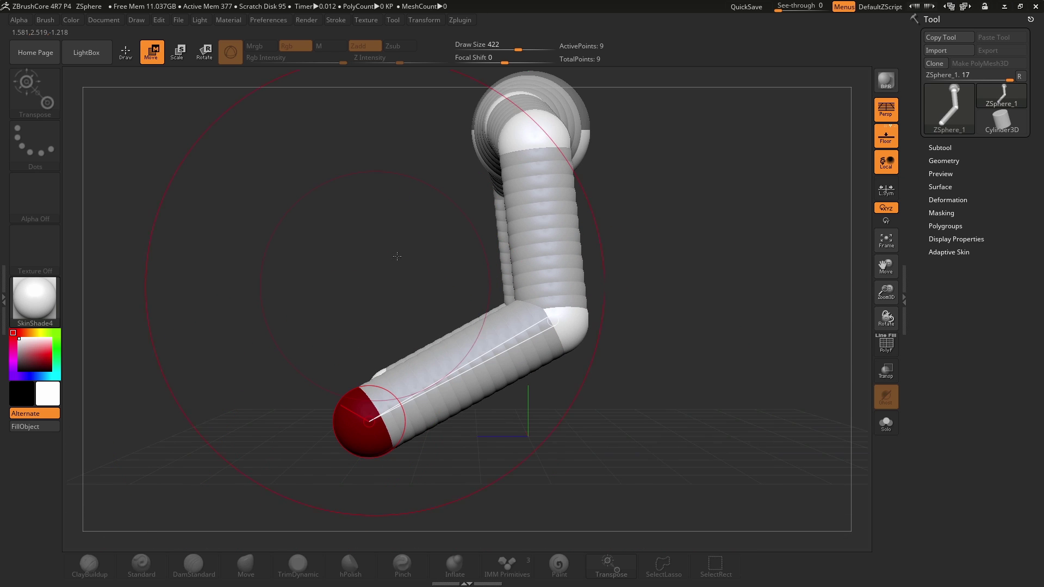
# Set the Draw Size to 1, then move the end ZSpheres back down and nudge the knee ZSpheres slightly lower
pyautogui.moveTo(516, 49); pyautogui.dragTo(482, 50)
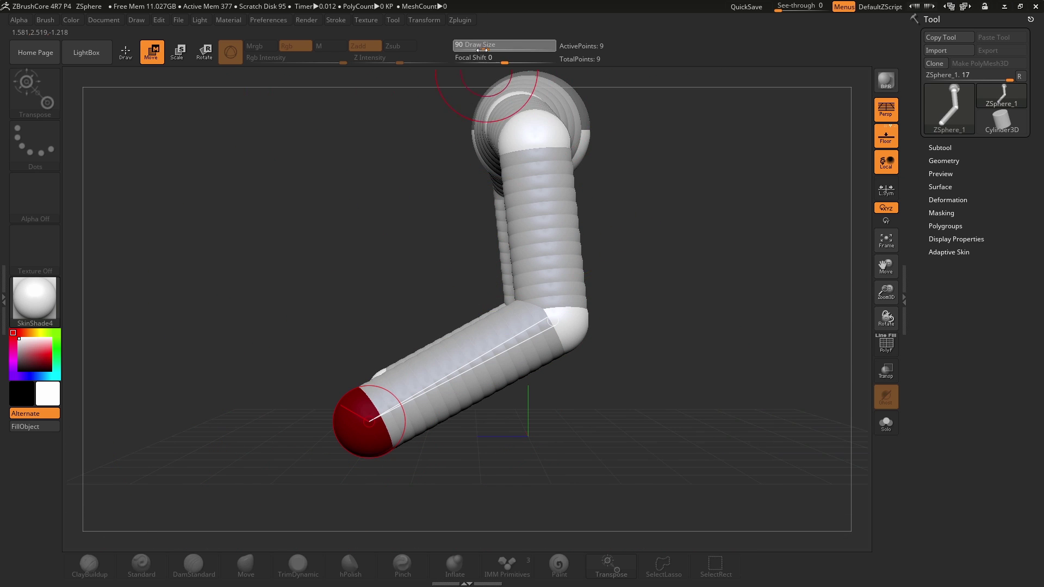
pyautogui.keyDown('ctrl'); pyautogui.moveTo(417, 231); pyautogui.dragTo(410, 282, button='right'); pyautogui.keyUp('ctrl')
pyautogui.moveTo(469, 321); pyautogui.dragTo(517, 368)
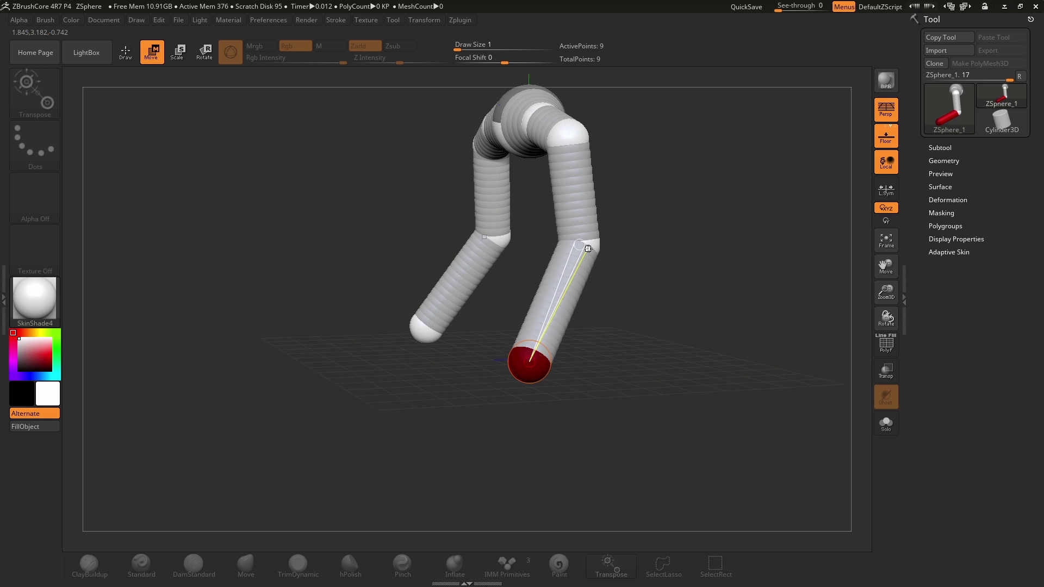
pyautogui.moveTo(587, 248); pyautogui.dragTo(593, 267)
# Move the mirrored upper joint ZSpheres at the top of the legs outward and slightly down
pyautogui.moveTo(638, 203); pyautogui.dragTo(690, 203, button='right')
pyautogui.moveTo(525, 167); pyautogui.dragTo(573, 193)
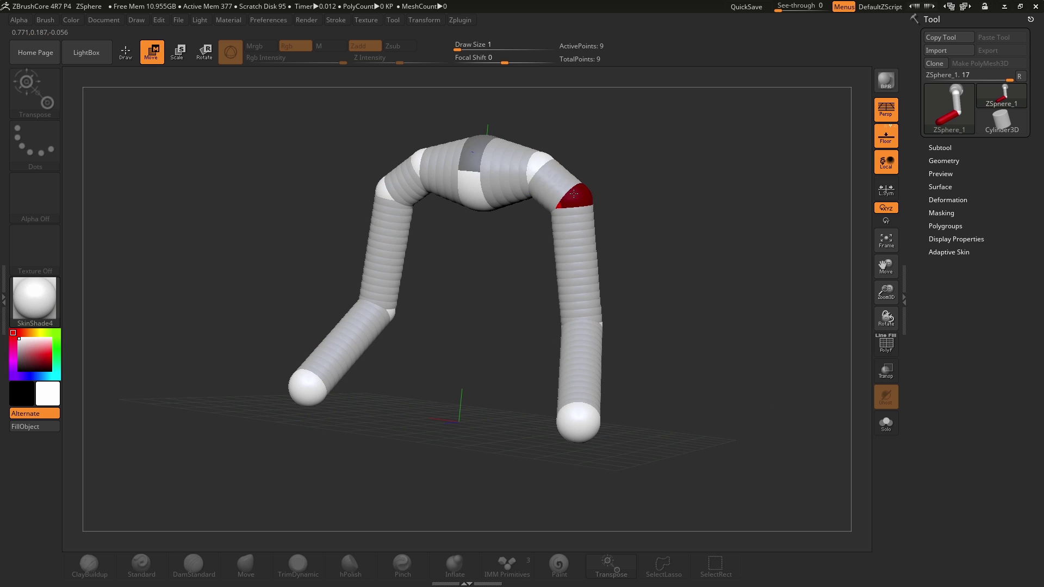
pyautogui.keyDown('ctrl'); pyautogui.moveTo(650, 187); pyautogui.dragTo(644, 247, button='right'); pyautogui.keyUp('ctrl')
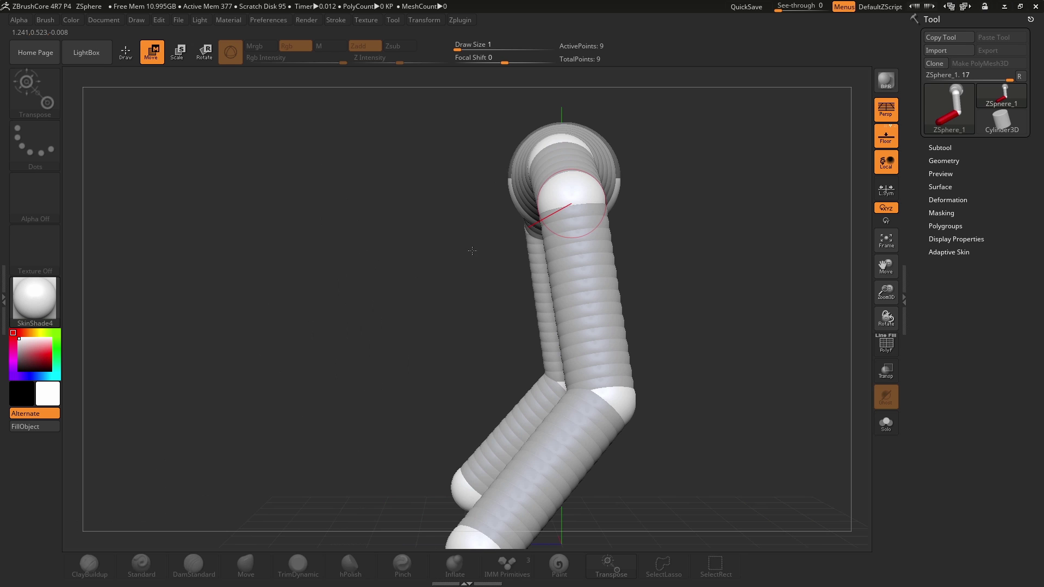
pyautogui.keyDown('alt'); pyautogui.moveTo(472, 251); pyautogui.dragTo(405, 213); pyautogui.keyUp('alt')
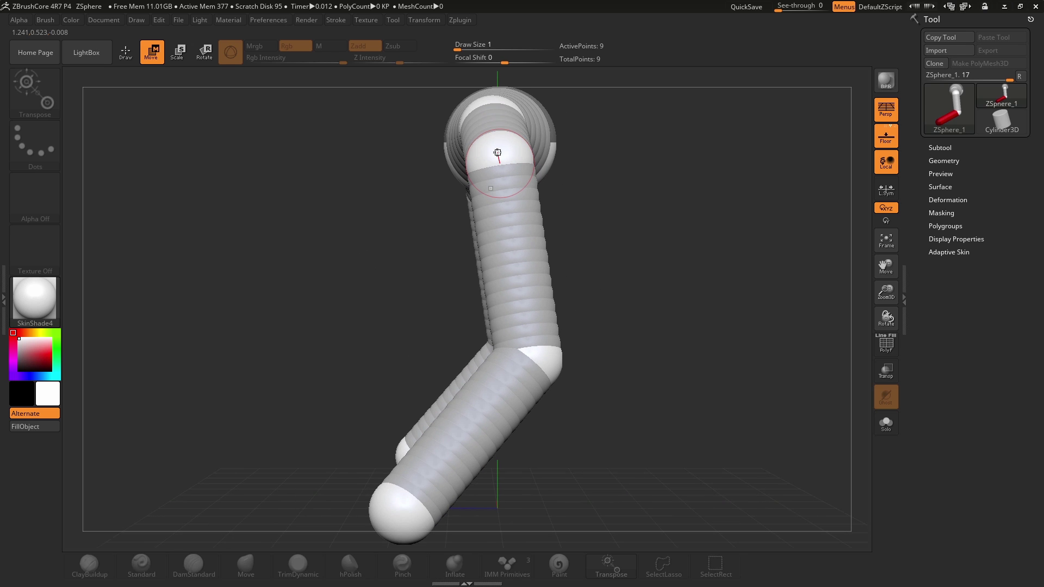
# Pose the legs by moving the links between the upper joint and knee ZSpheres up and down, keeping the knees bent
pyautogui.press('q')
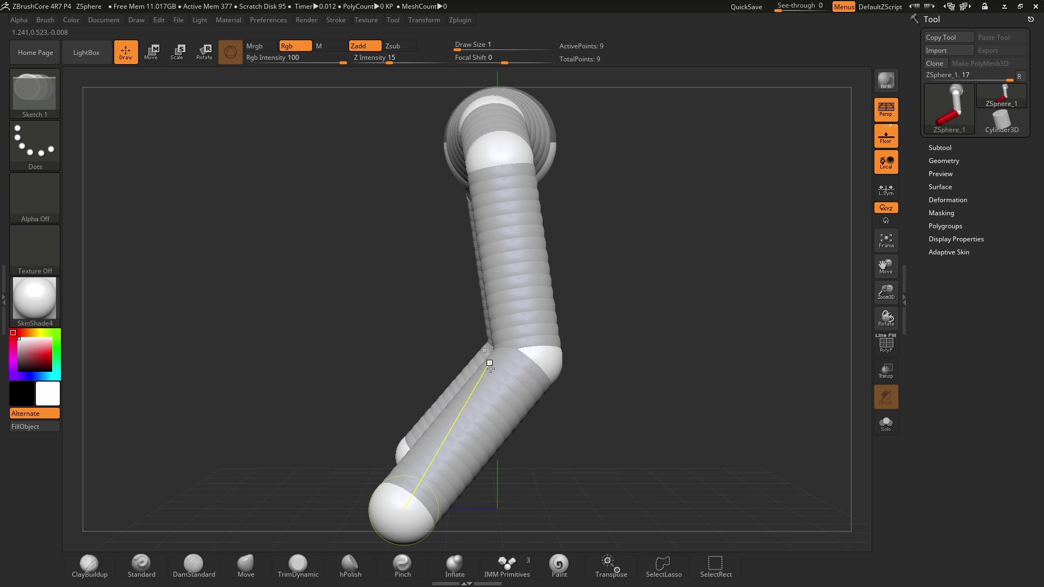
pyautogui.press('w')
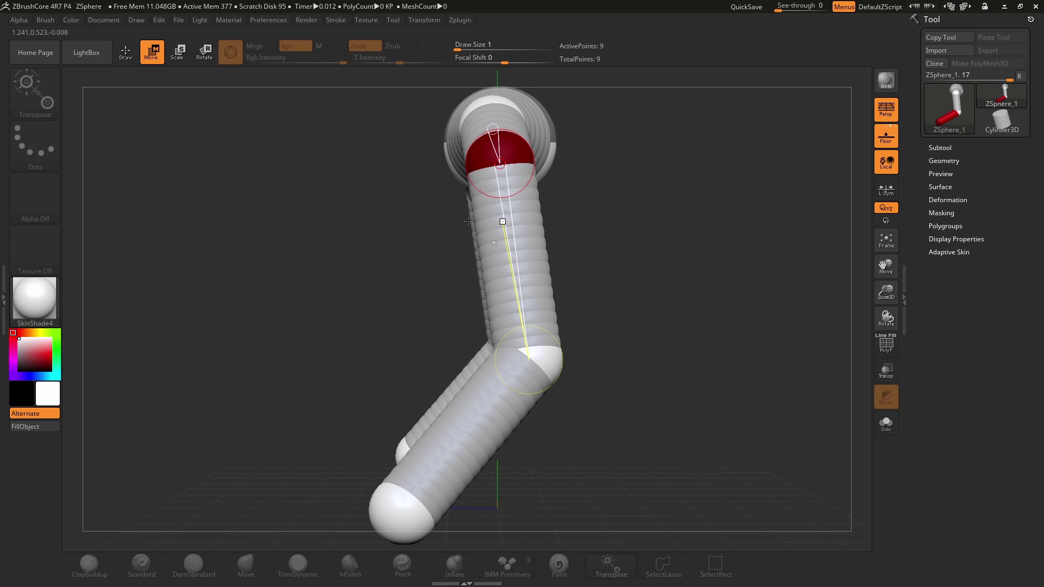
pyautogui.moveTo(393, 226); pyautogui.dragTo(510, 263)
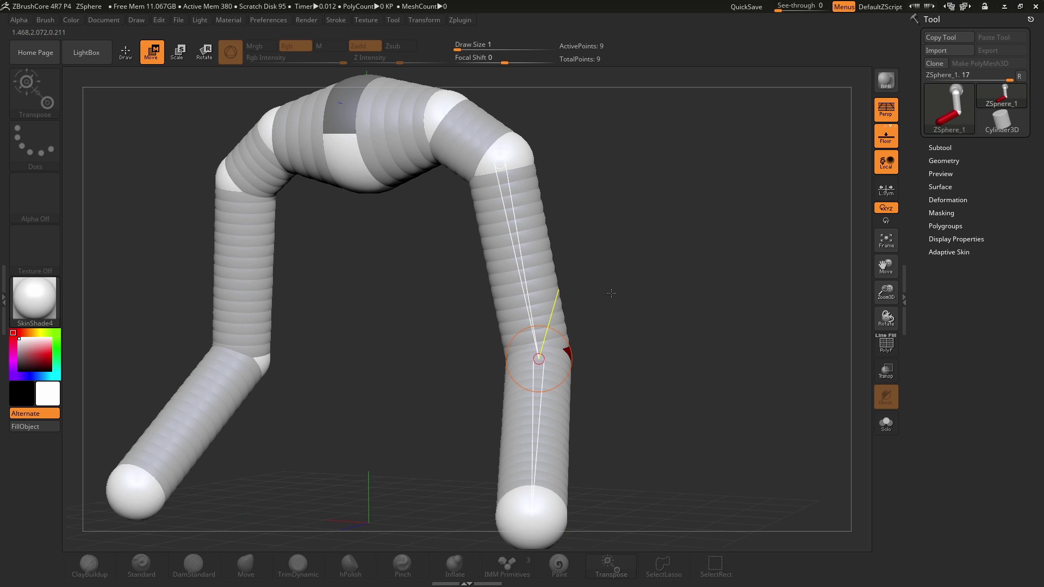
pyautogui.moveTo(669, 343); pyautogui.dragTo(634, 342)
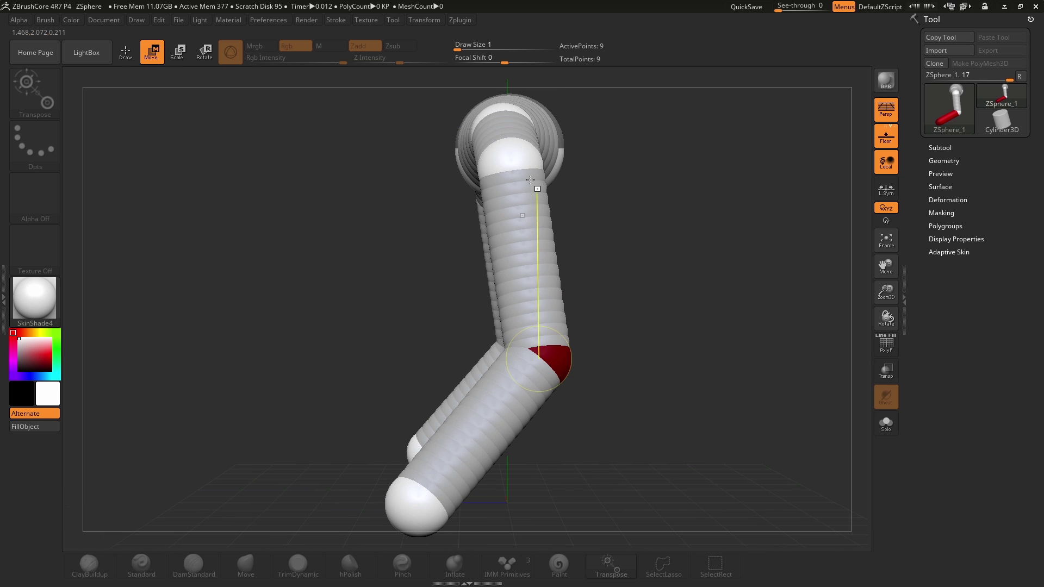
pyautogui.moveTo(664, 276); pyautogui.dragTo(509, 217)
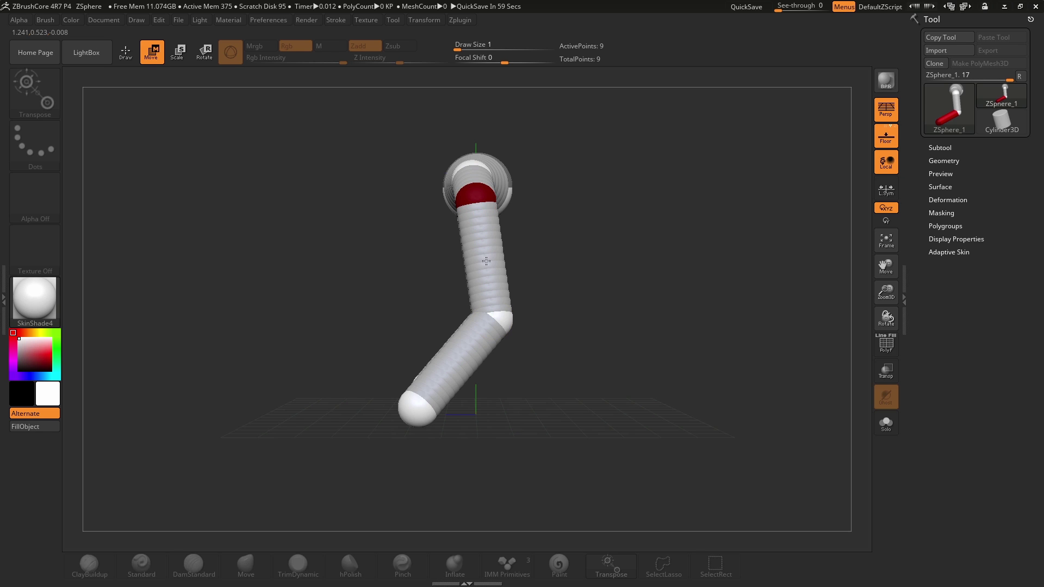
pyautogui.moveTo(486, 261); pyautogui.dragTo(483, 534)
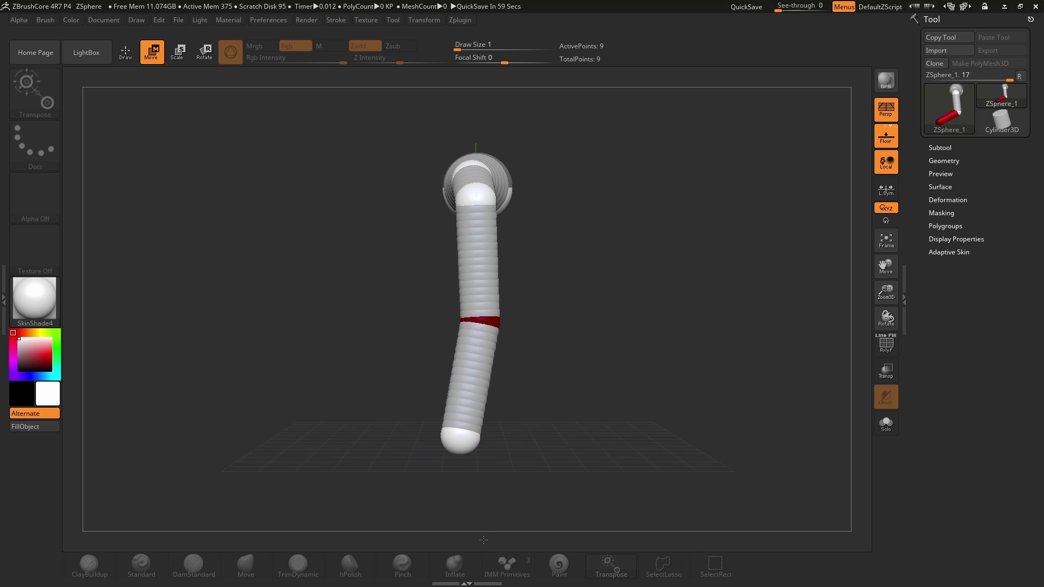
pyautogui.moveTo(487, 515); pyautogui.dragTo(485, 263)
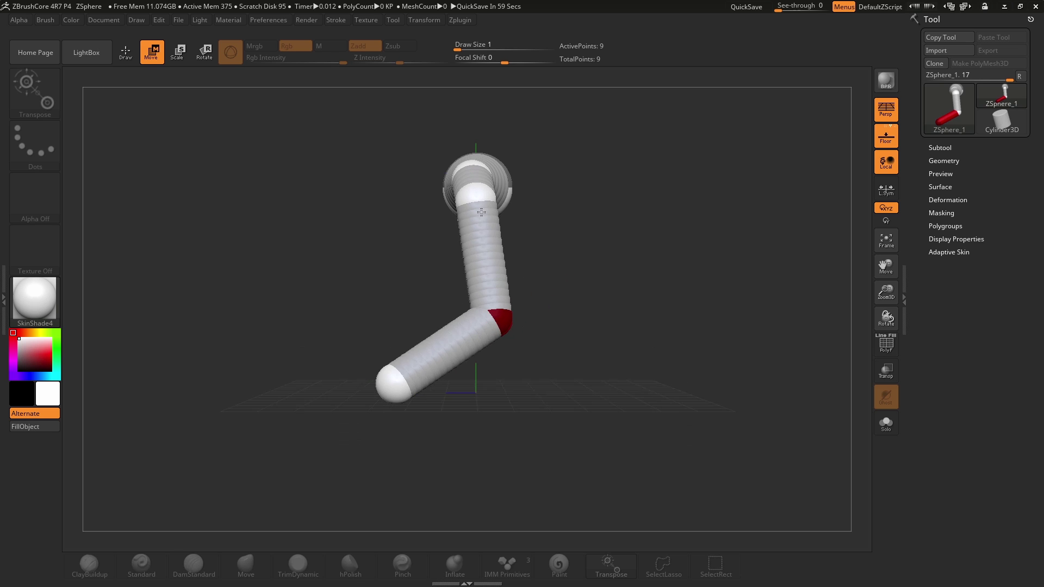
pyautogui.moveTo(481, 212); pyautogui.dragTo(485, 271)
pyautogui.moveTo(477, 211); pyautogui.dragTo(484, 275)
pyautogui.moveTo(480, 229)
pyautogui.mouseDown()
pyautogui.moveTo(487, 201)
pyautogui.moveTo(484, 217)
pyautogui.mouseUp()
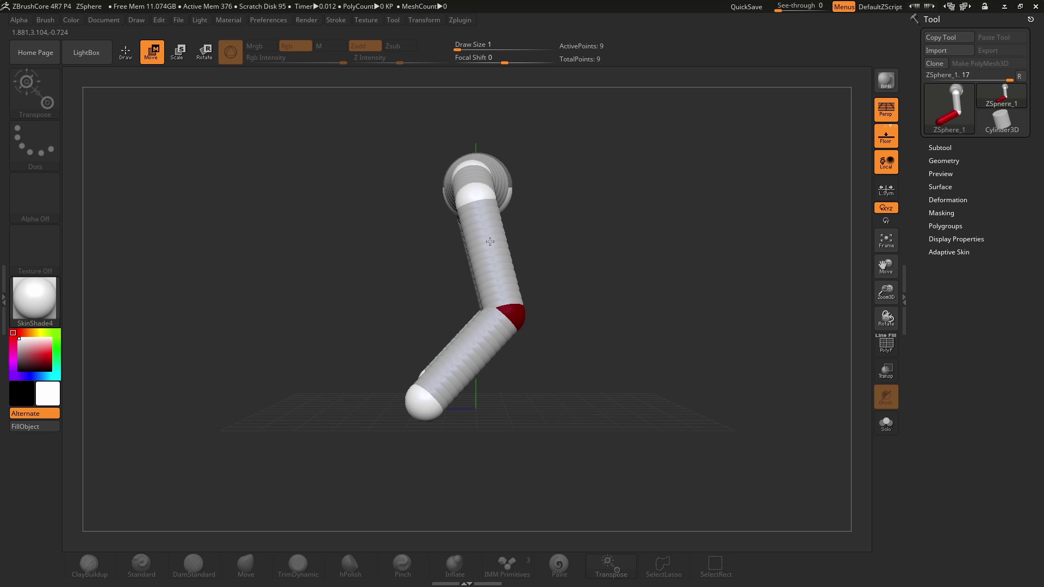
# Adjust the upper joints at the top of the legs slightly and nudge the end ZSpheres up
pyautogui.moveTo(369, 256); pyautogui.dragTo(451, 256)
pyautogui.moveTo(442, 194)
pyautogui.mouseDown()
pyautogui.moveTo(457, 169)
pyautogui.moveTo(453, 183)
pyautogui.mouseUp()
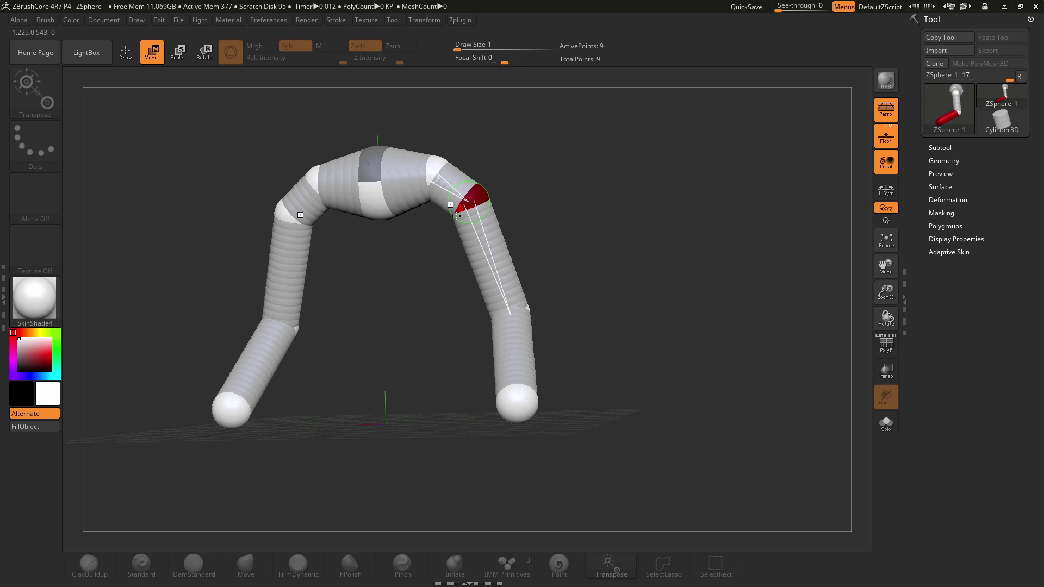
pyautogui.moveTo(527, 247); pyautogui.dragTo(496, 311)
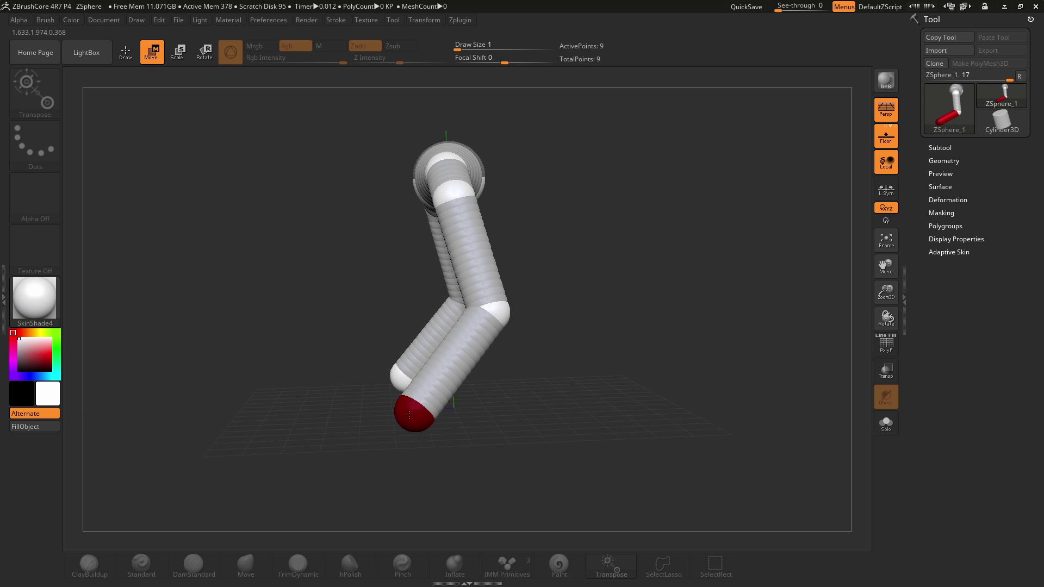
pyautogui.moveTo(413, 414); pyautogui.dragTo(425, 403)
# Repose the mirrored legs by moving the short links beside the root ZSphere to spread them outward
pyautogui.moveTo(321, 317); pyautogui.dragTo(369, 307)
pyautogui.keyDown('alt'); pyautogui.moveTo(299, 309); pyautogui.dragTo(431, 349); pyautogui.keyUp('alt')
pyautogui.moveTo(494, 226); pyautogui.dragTo(501, 225)
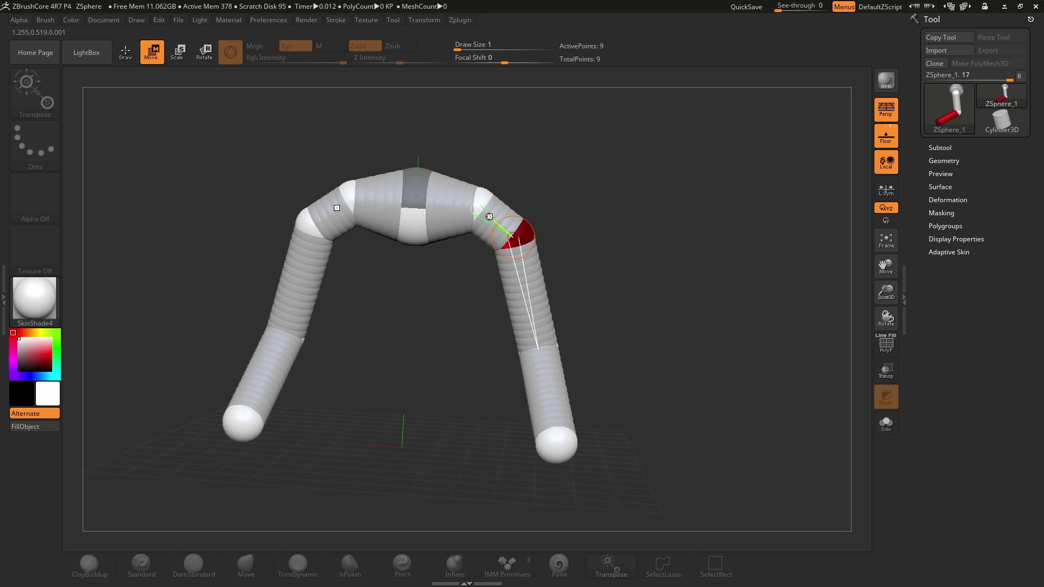
pyautogui.moveTo(489, 216); pyautogui.dragTo(451, 224)
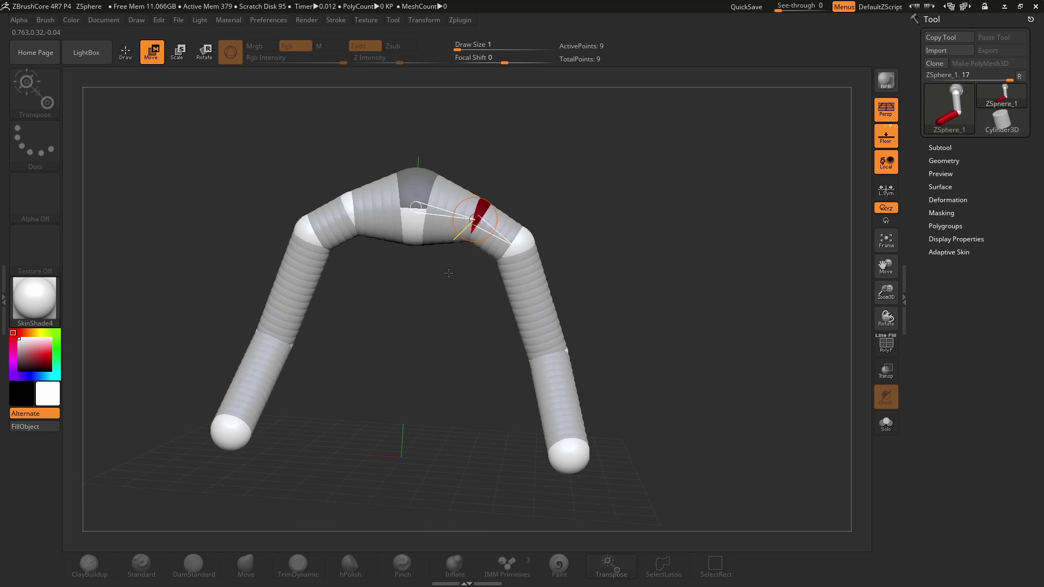
pyautogui.moveTo(449, 272); pyautogui.dragTo(441, 395)
pyautogui.moveTo(453, 215)
pyautogui.mouseDown()
pyautogui.moveTo(454, 188)
pyautogui.moveTo(456, 210)
pyautogui.moveTo(465, 205)
pyautogui.mouseUp()
pyautogui.moveTo(468, 268); pyautogui.dragTo(463, 220)
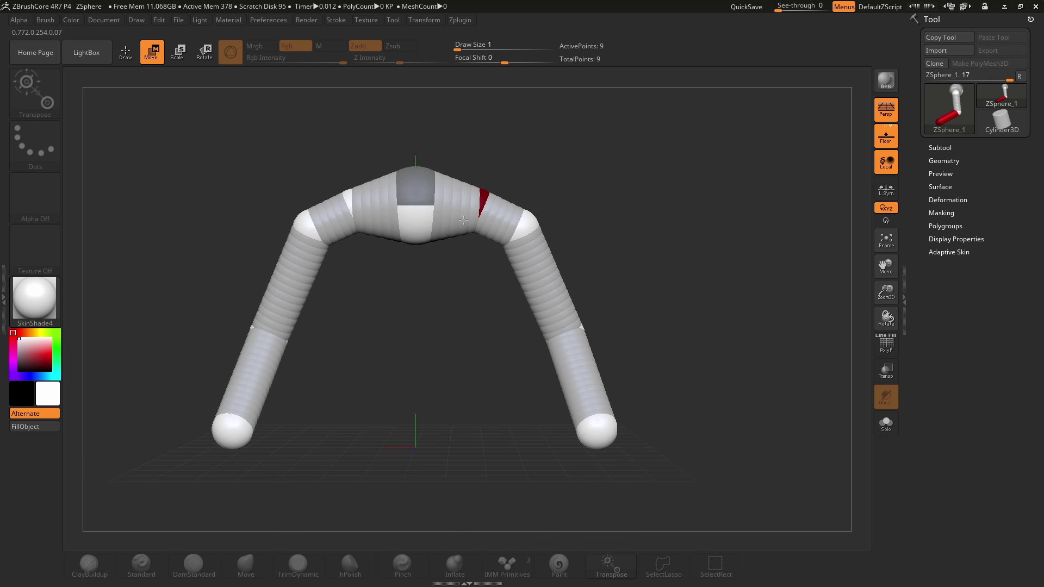